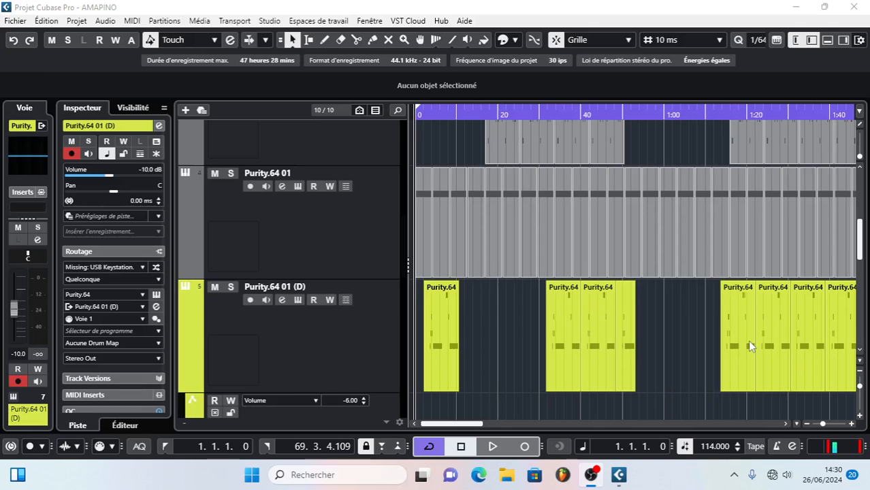
# - Switch to Cubase, start playback of the AMAPINO project and check the system volume
pyautogui.click(620, 476)
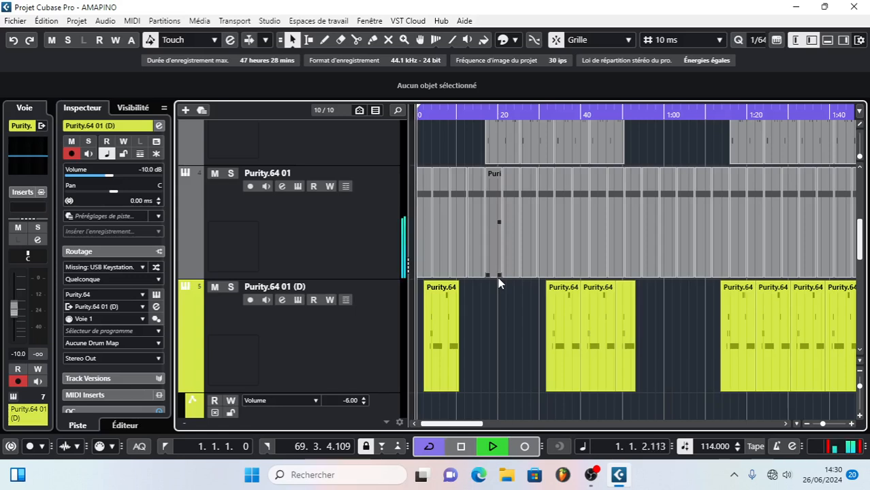
pyautogui.click(787, 477)
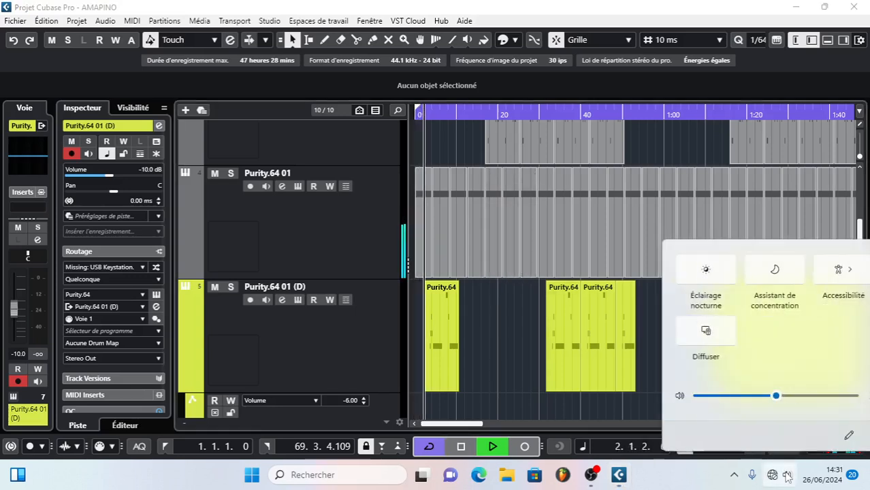
pyautogui.click(687, 484)
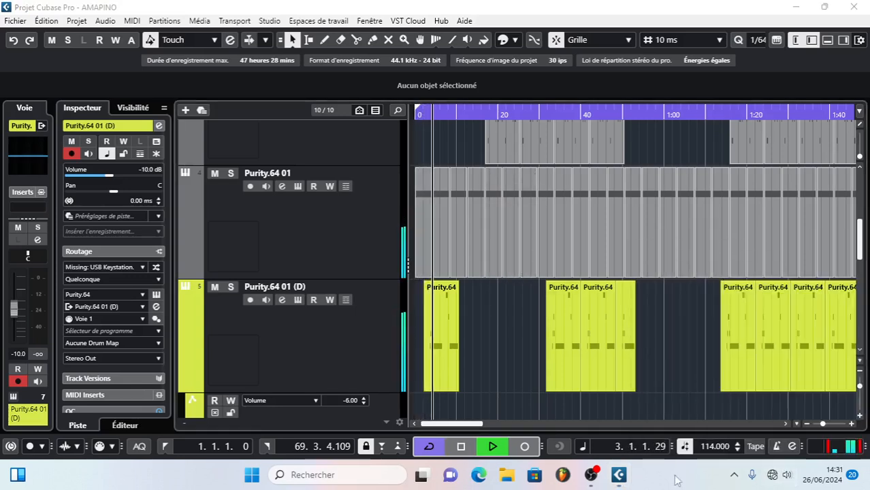
# - Open the first Nexus.64 01 part in a separate Key Editor window to view all of its notes
pyautogui.scroll(5, 681, 355)
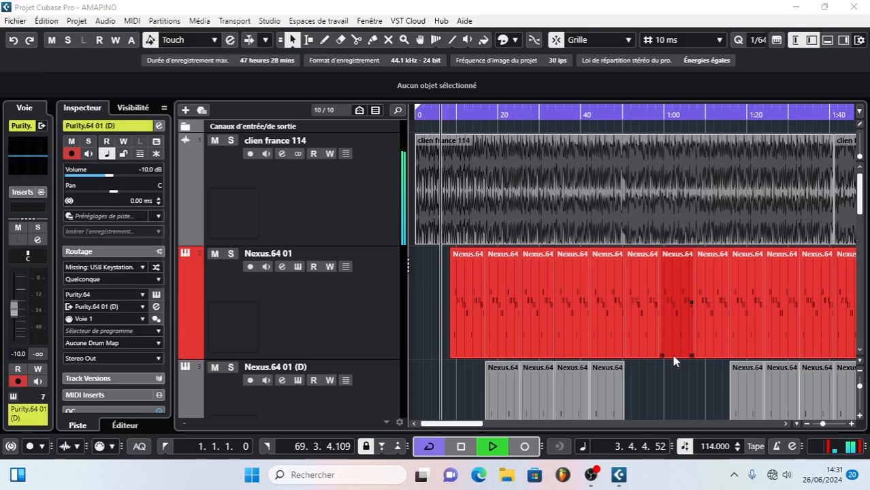
pyautogui.scroll(-3, 671, 361)
pyautogui.click(482, 182)
pyautogui.doubleClick(482, 182)
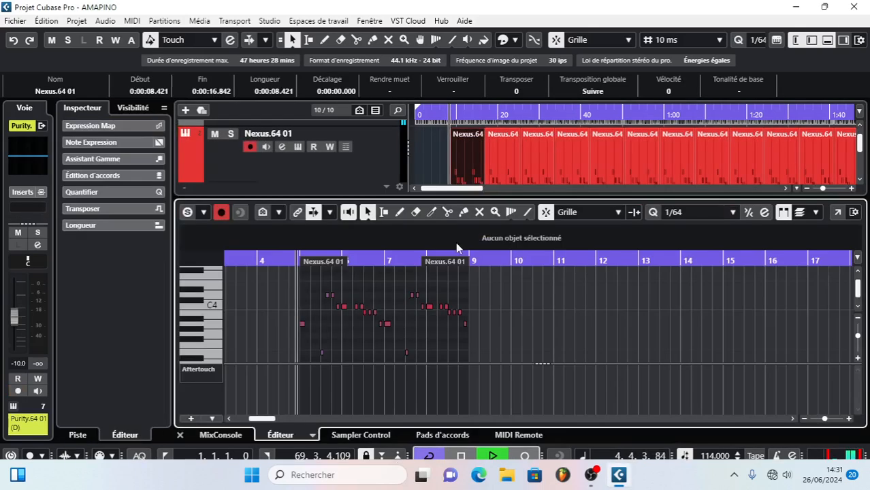
pyautogui.click(836, 214)
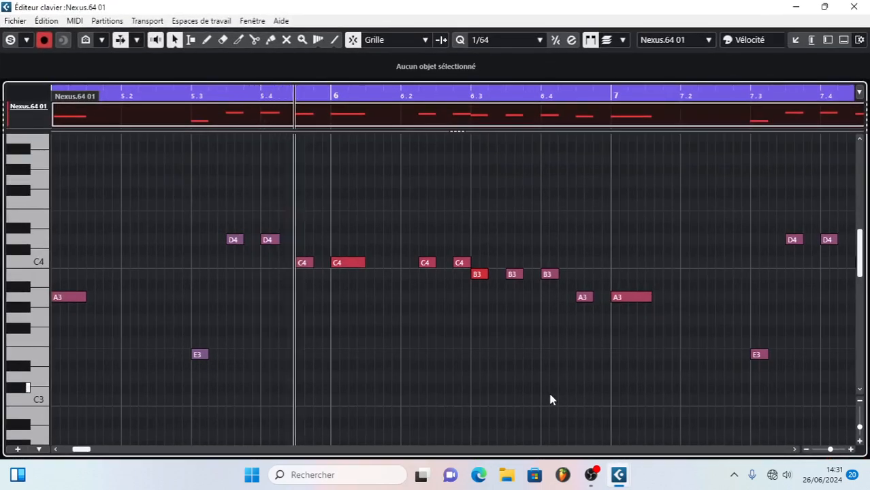
pyautogui.moveTo(833, 449); pyautogui.dragTo(830, 451)
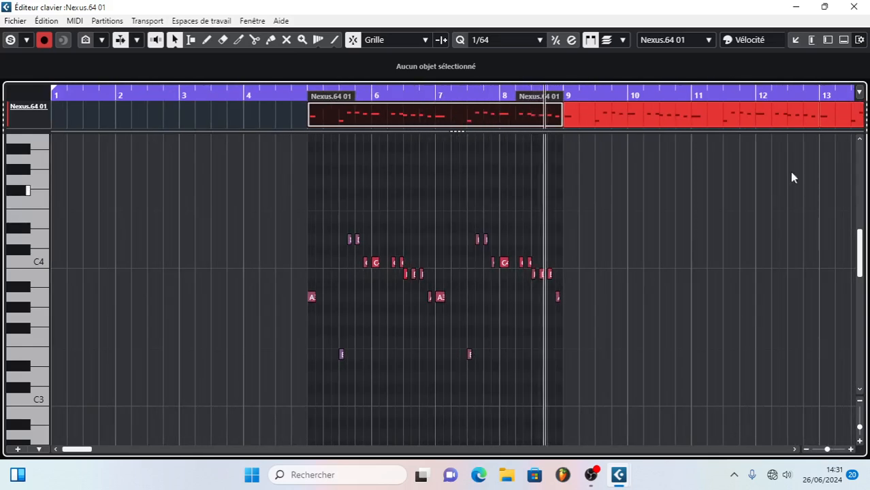
# - Close the Key Editor and play through the arrangement with every track in view
pyautogui.click(795, 40)
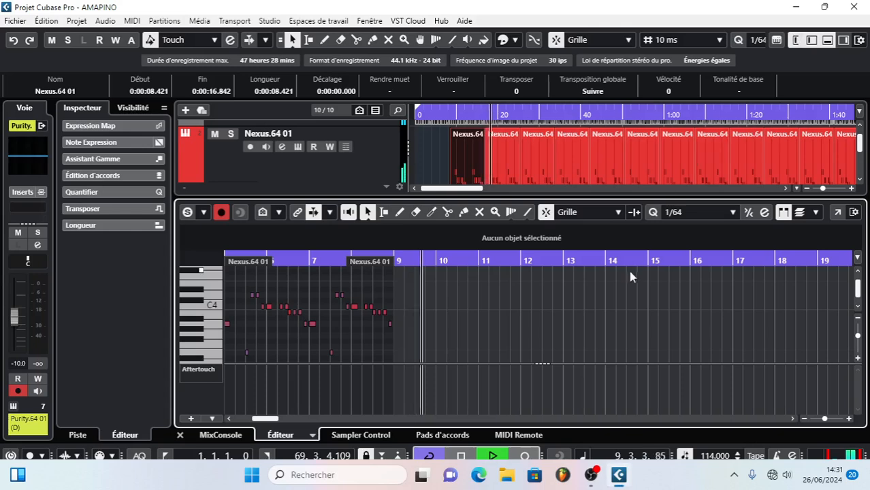
pyautogui.click(827, 39)
pyautogui.scroll(-6, 589, 285)
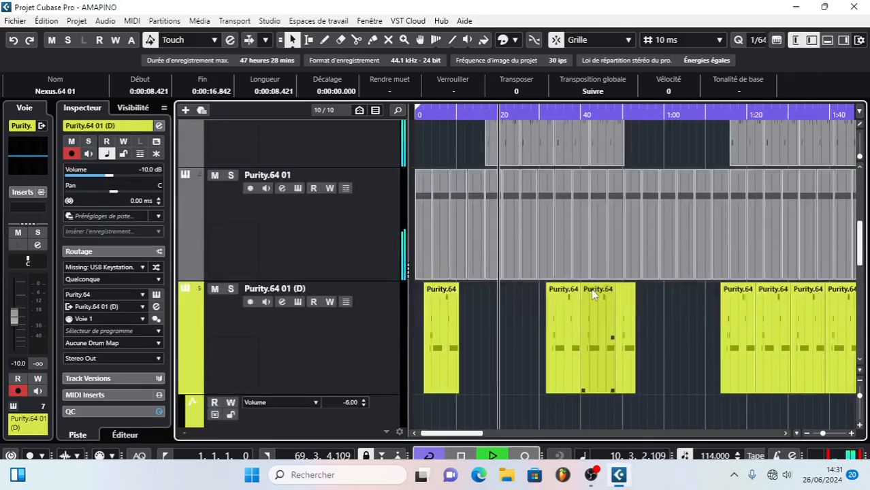
pyautogui.scroll(-3, 592, 290)
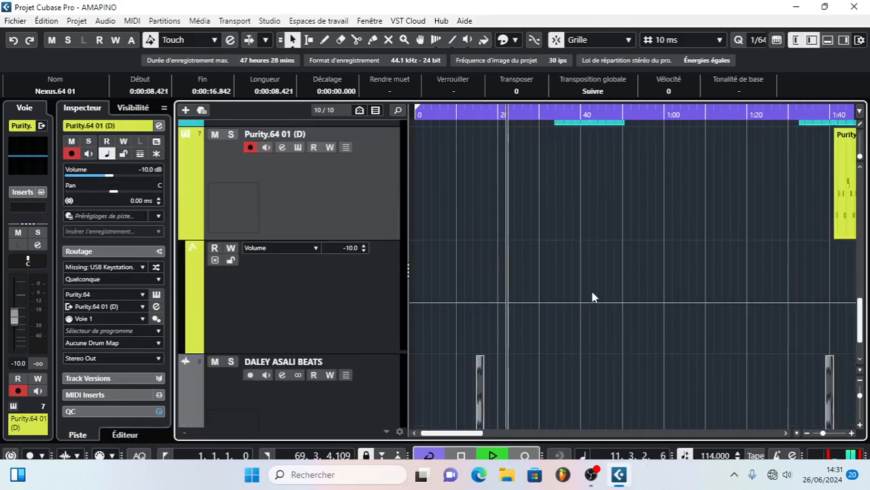
pyautogui.moveTo(860, 395); pyautogui.dragTo(860, 388)
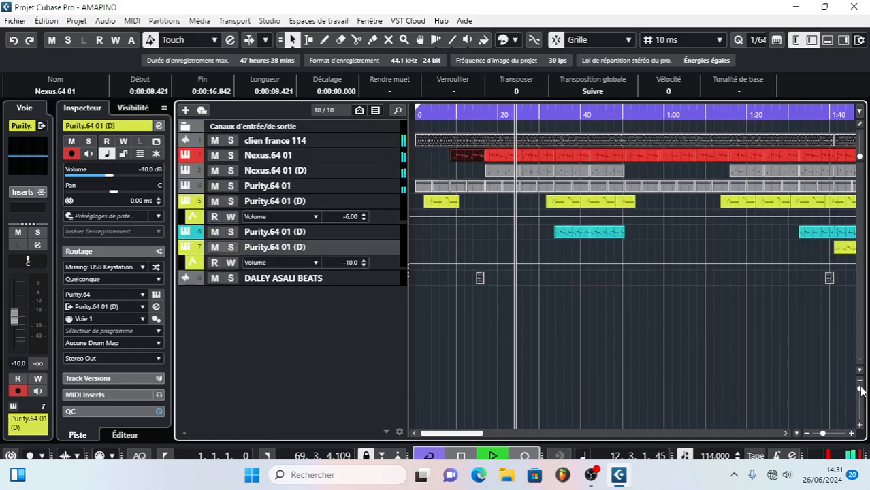
pyautogui.moveTo(823, 434); pyautogui.dragTo(818, 436)
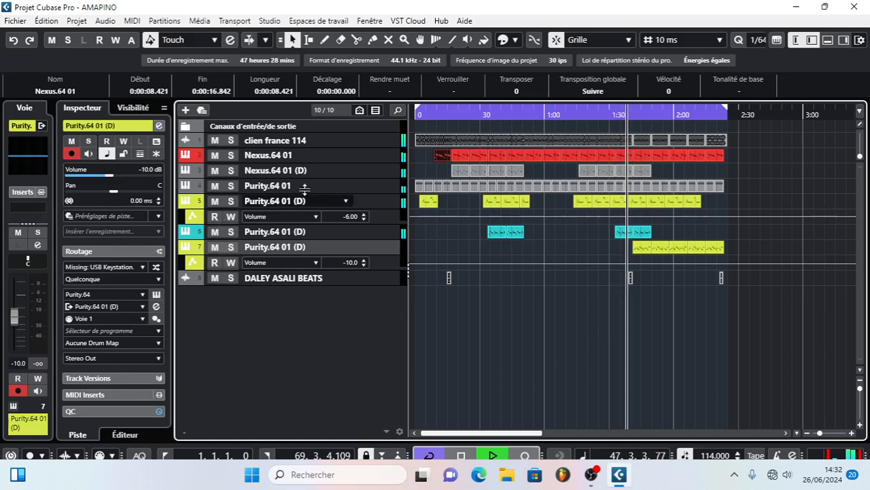
# - Select the Nexus.64 01 track and examine the channel levels, including Stereo Out, in the MixConsole
pyautogui.click(337, 160)
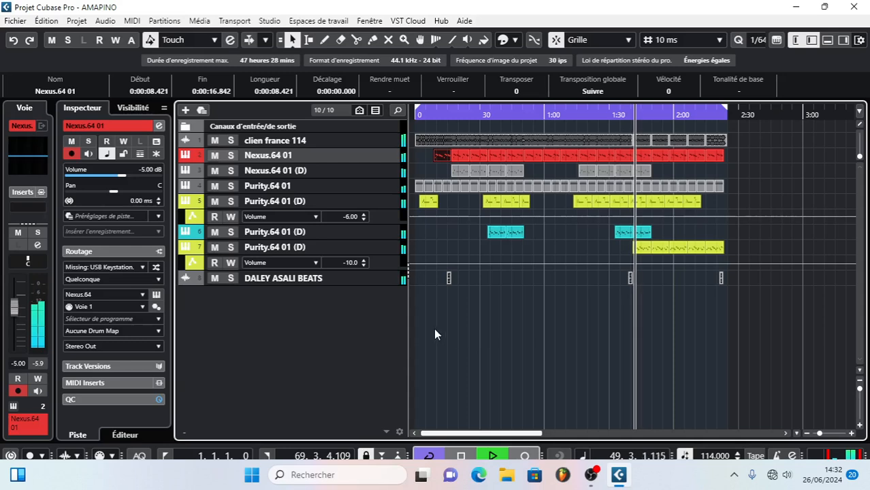
pyautogui.press('F3')
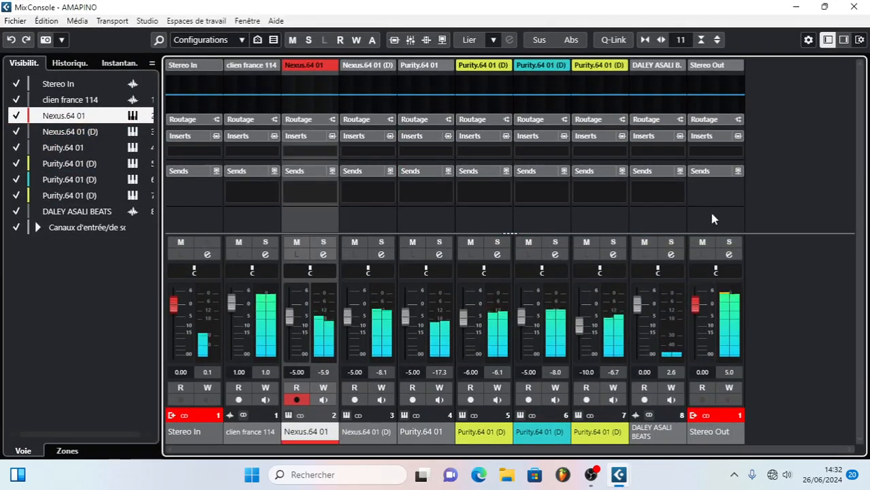
pyautogui.click(711, 213)
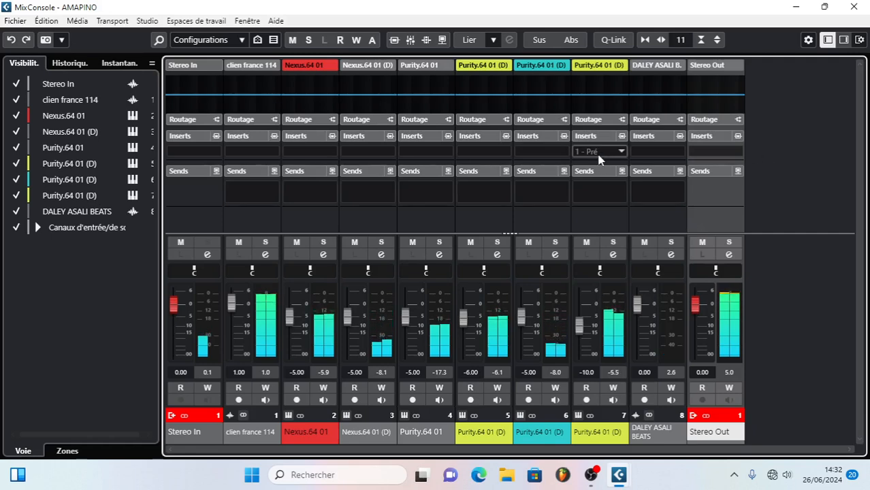
pyautogui.press('F3')
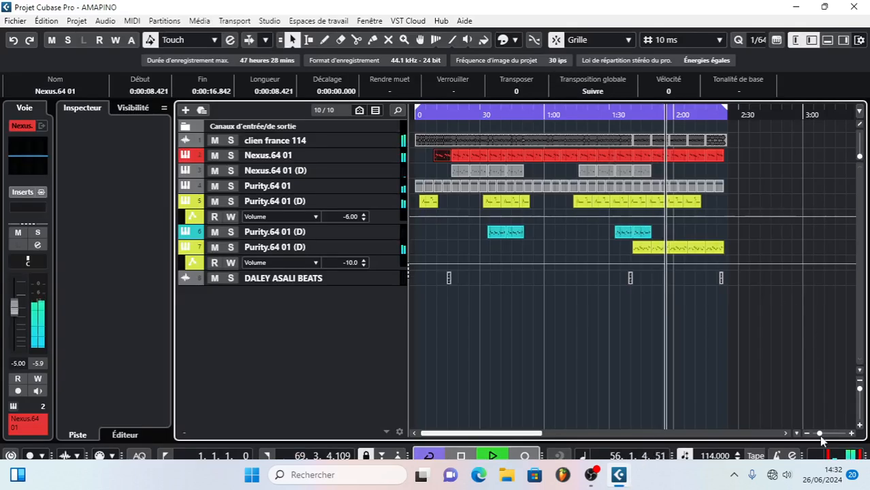
# - Follow the last section of the arrangement during playback and stop at its end
pyautogui.moveTo(819, 434); pyautogui.dragTo(823, 436)
pyautogui.moveTo(430, 433); pyautogui.dragTo(489, 433)
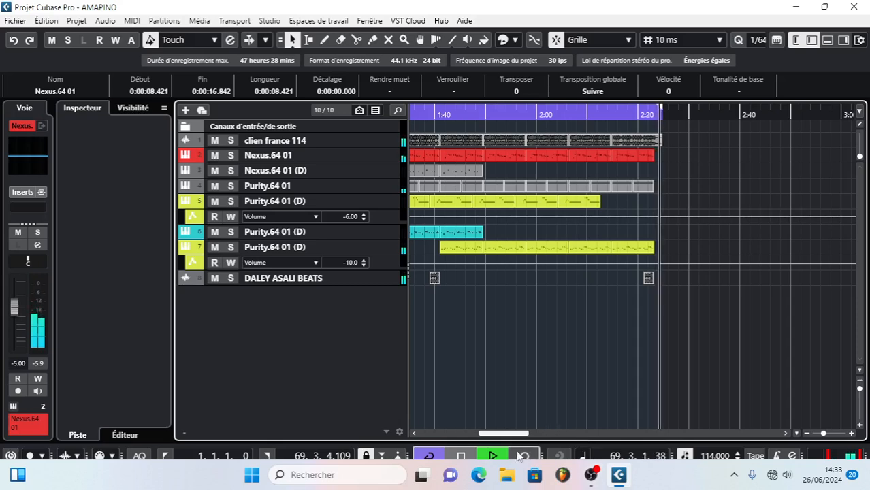
pyautogui.click(462, 456)
pyautogui.click(593, 477)
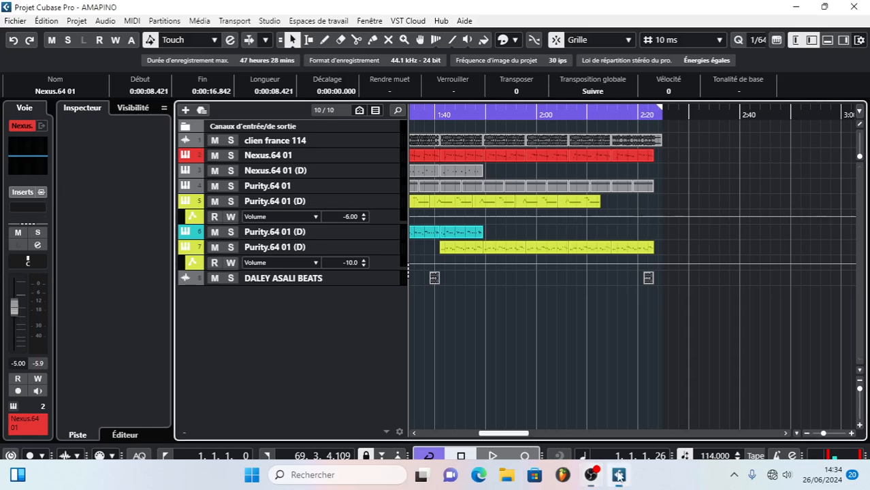
# - Rename the first audio track as GHGFJ and deselect the selected Nexus.64 01 part
pyautogui.moveTo(501, 433); pyautogui.dragTo(420, 433)
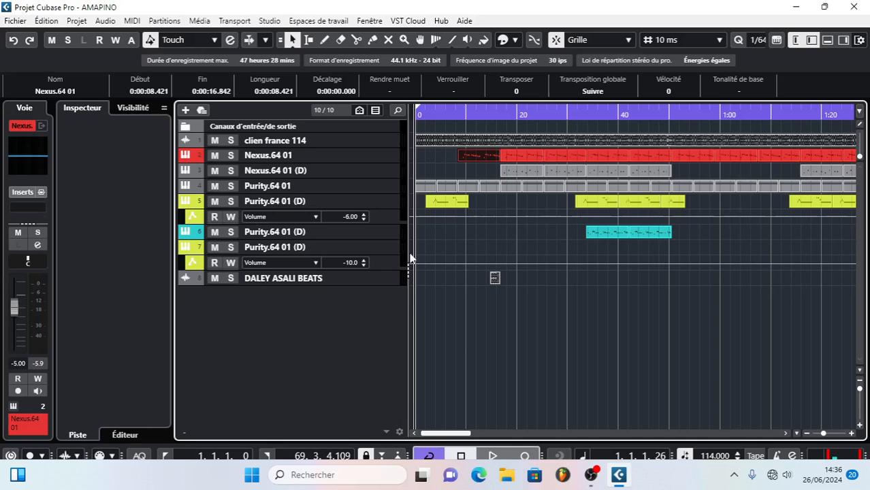
pyautogui.moveTo(861, 389); pyautogui.dragTo(863, 395)
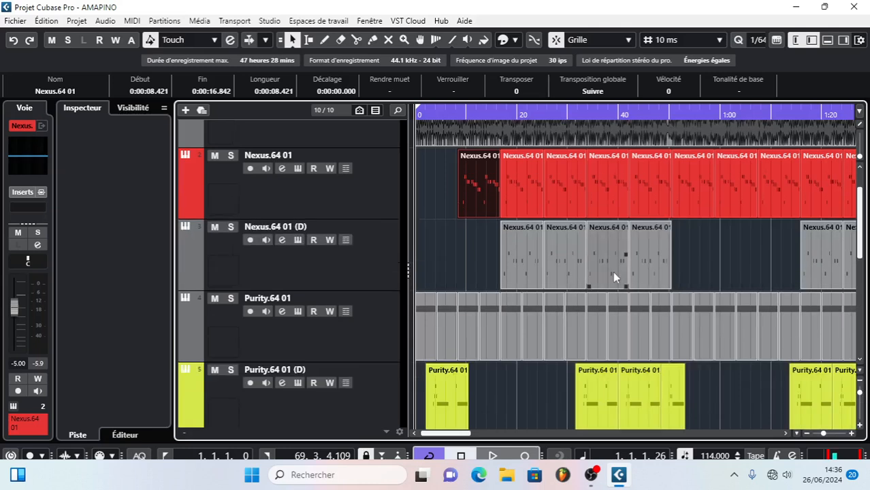
pyautogui.scroll(2, 428, 256)
pyautogui.scroll(-2, 405, 257)
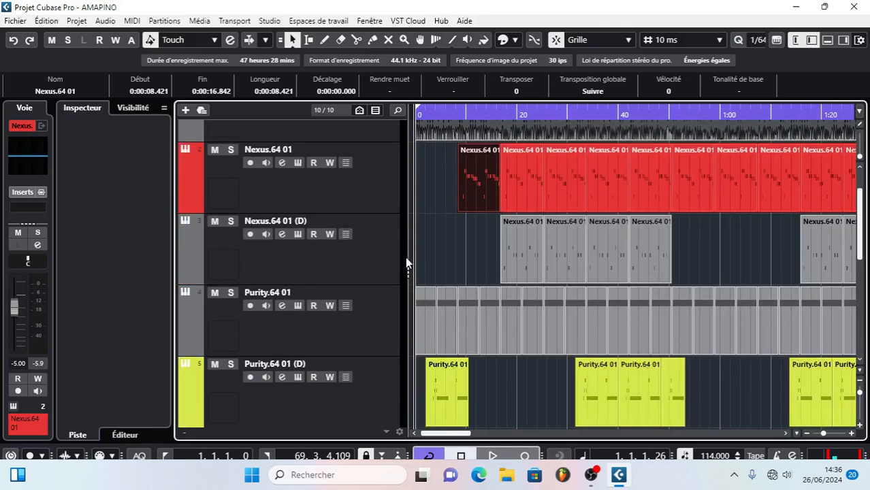
pyautogui.scroll(2, 406, 257)
pyautogui.doubleClick(314, 141)
pyautogui.write('GHGFJ')
pyautogui.press('Return')
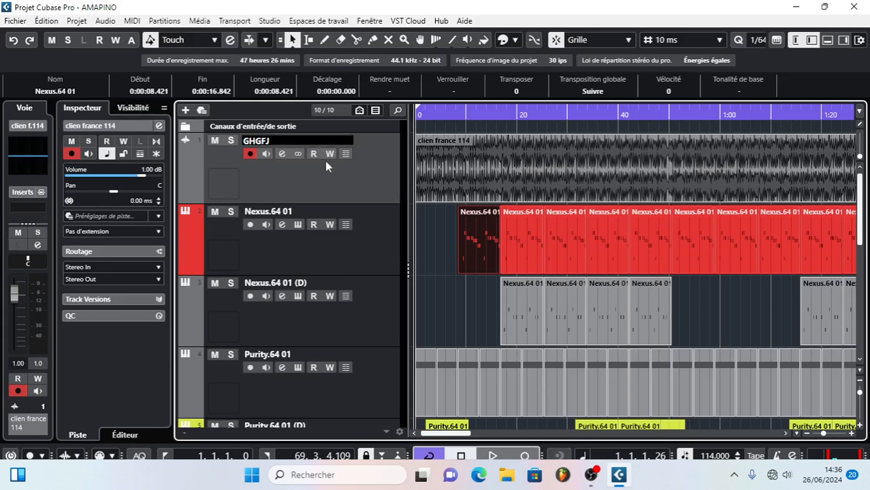
pyautogui.click(425, 266)
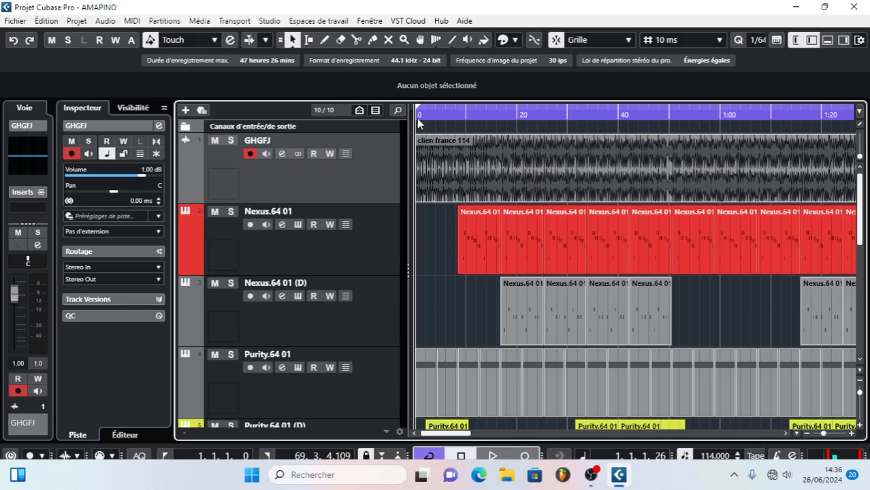
# - Solo the GHGFJ track, play it from the project start, and stop playback
pyautogui.press('s')
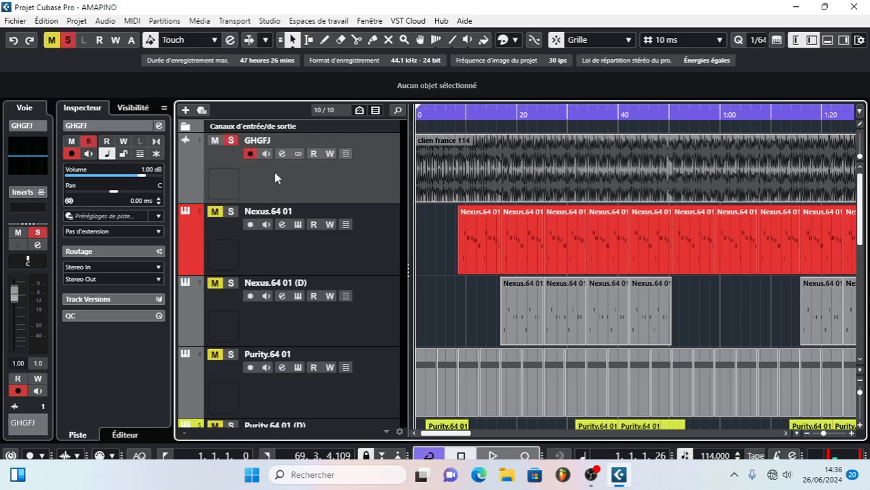
pyautogui.moveTo(428, 119); pyautogui.dragTo(410, 116)
pyautogui.press('h')
pyautogui.press('h')
pyautogui.press('h')
pyautogui.press('h')
pyautogui.press('space')
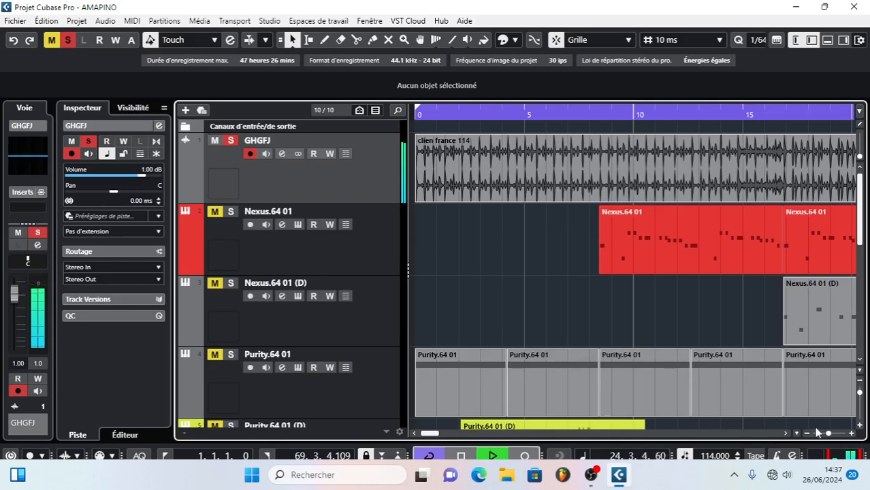
pyautogui.moveTo(828, 434); pyautogui.dragTo(824, 435)
pyautogui.moveTo(455, 436); pyautogui.dragTo(480, 439)
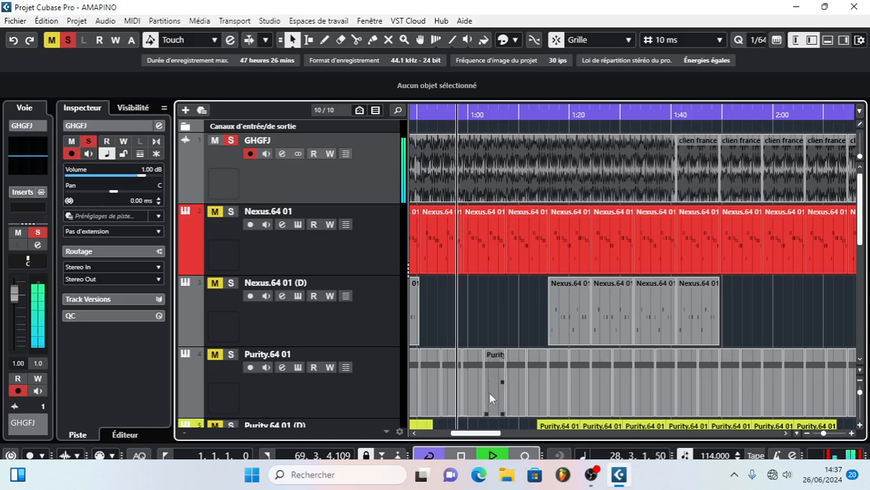
pyautogui.press('space')
# - Set the locators around the first Nexus.64 01 part
pyautogui.moveTo(477, 436); pyautogui.dragTo(403, 433)
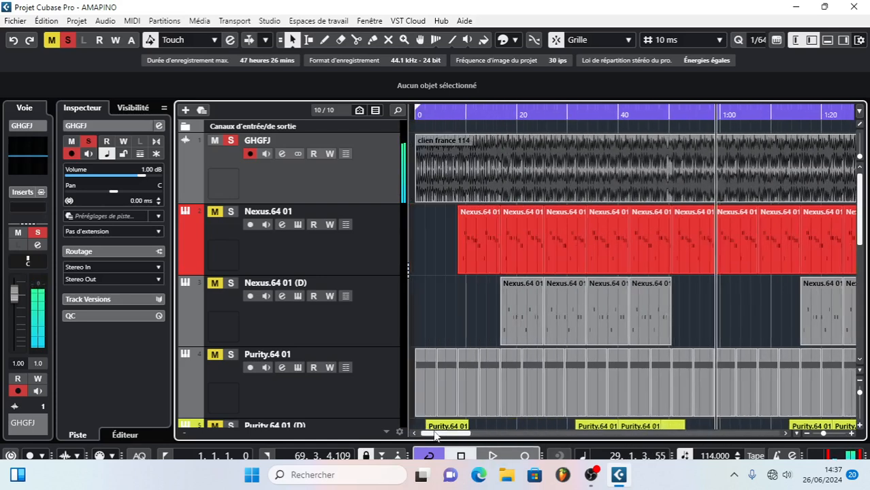
pyautogui.click(461, 113)
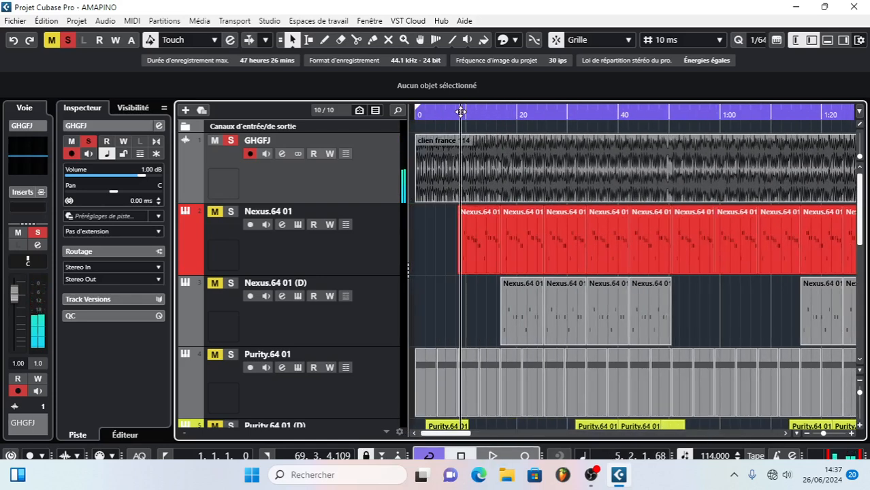
pyautogui.click(463, 244)
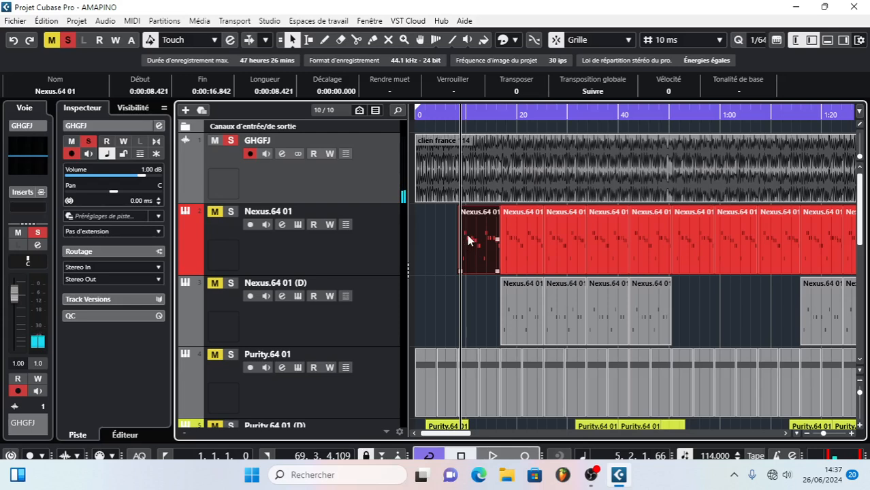
pyautogui.press('p')
pyautogui.press('h')
pyautogui.press('h')
pyautogui.press('h')
pyautogui.press('h')
pyautogui.press('h')
pyautogui.press('h')
pyautogui.press('h')
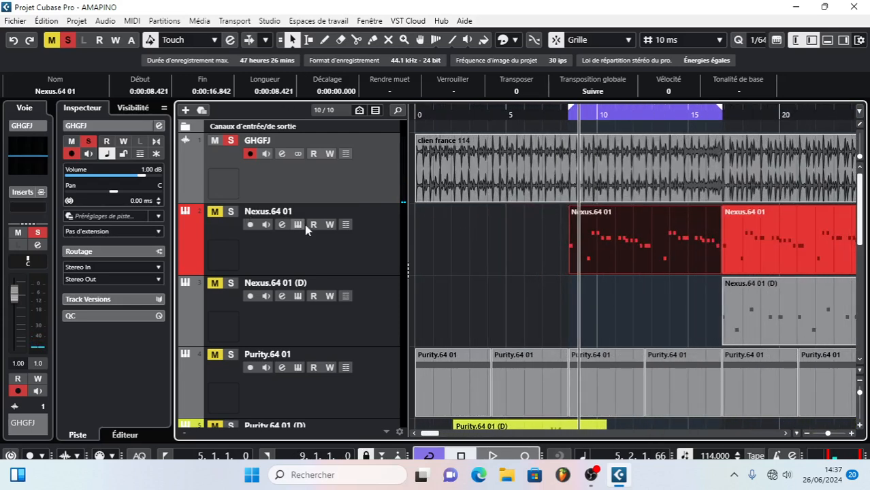
# - Inspect the Nexus instrument of the Nexus.64 01 track and solo that track in place of GHGFJ
pyautogui.click(299, 225)
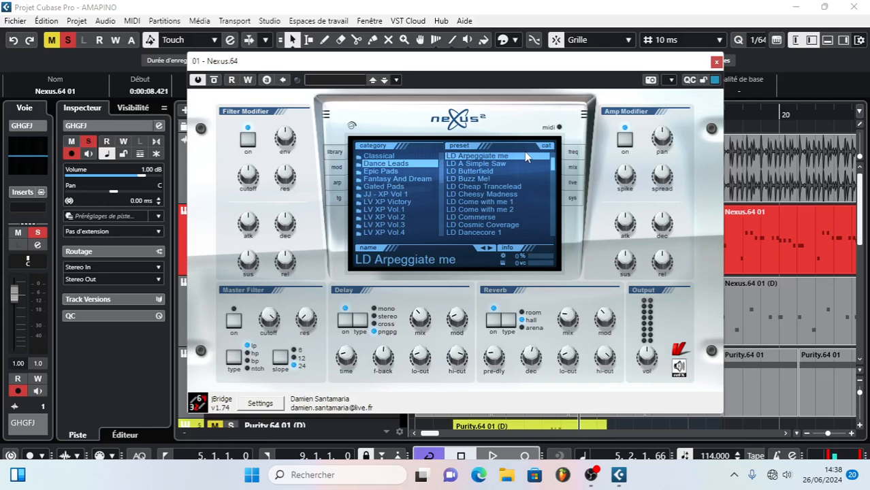
pyautogui.click(716, 62)
pyautogui.click(230, 211)
pyautogui.click(231, 141)
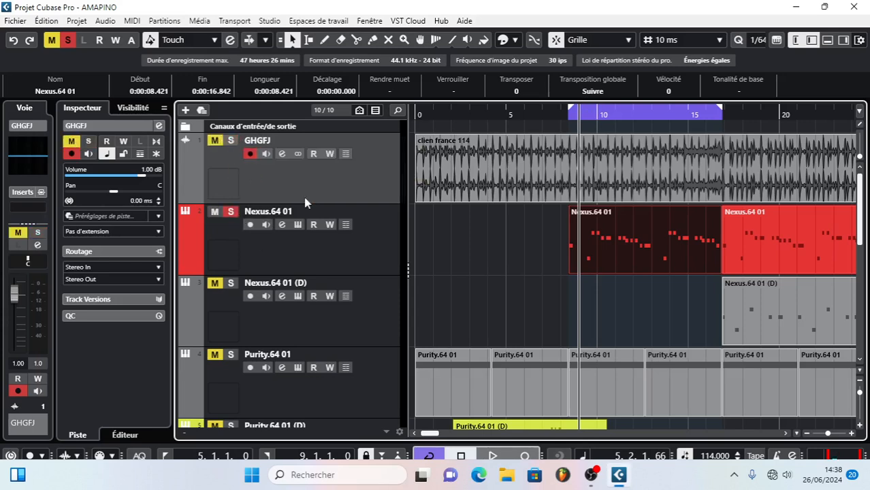
# - Play the looped section from its start and open the first Nexus.64 01 part in a separate Key Editor window
pyautogui.click(567, 116)
pyautogui.press('space')
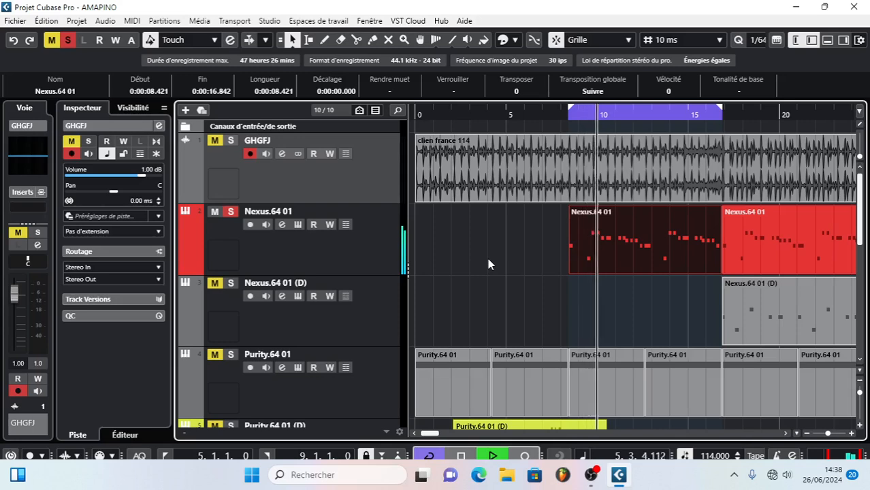
pyautogui.doubleClick(571, 238)
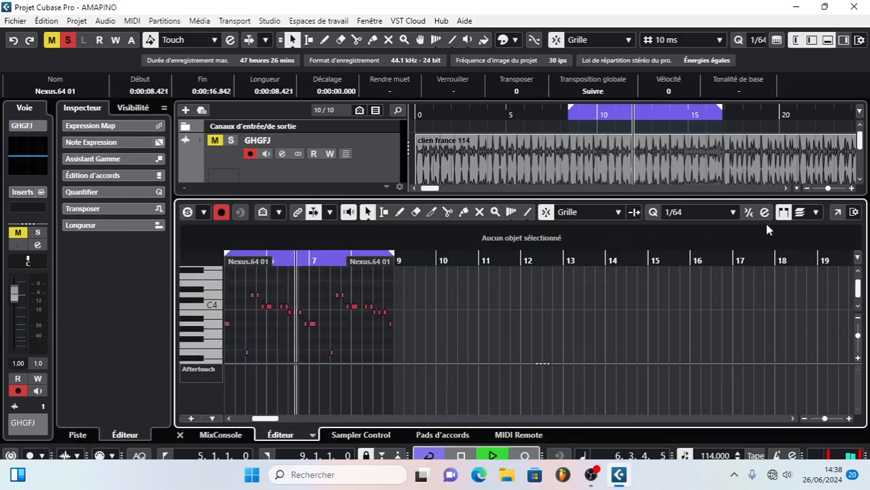
pyautogui.click(838, 212)
pyautogui.moveTo(100, 450)
pyautogui.mouseDown()
pyautogui.moveTo(110, 450)
pyautogui.moveTo(100, 450)
pyautogui.mouseUp()
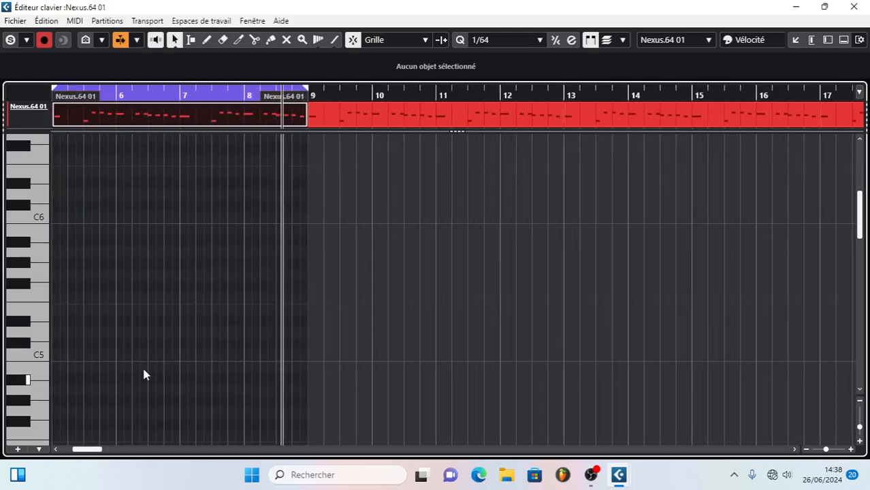
# - Examine the notes of the first Nexus.64 01 part in the Key Editor, close up and across its full length
pyautogui.scroll(-3, 145, 368)
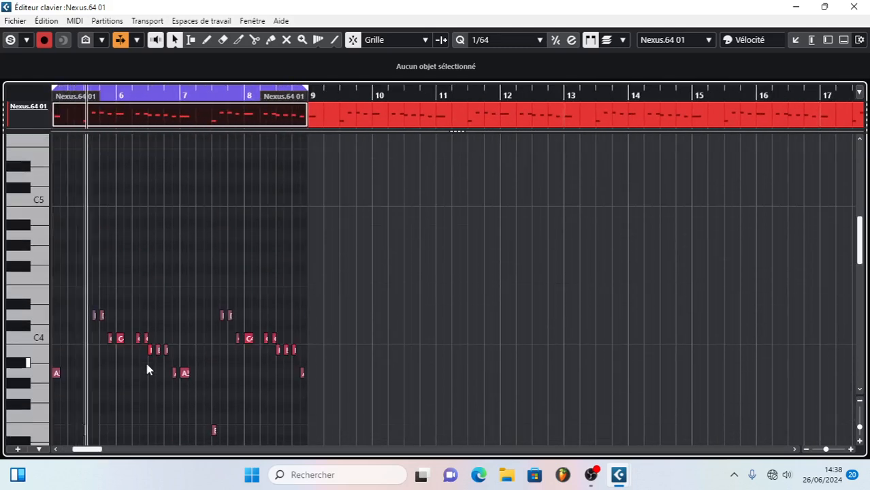
pyautogui.press('h')
pyautogui.press('h')
pyautogui.press('h')
pyautogui.press('h')
pyautogui.press('h')
pyautogui.press('h')
pyautogui.press('h')
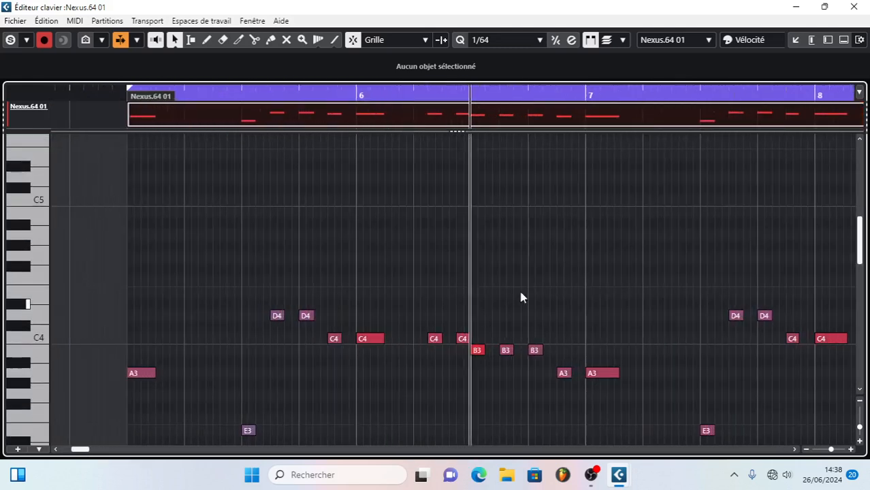
pyautogui.press('h')
pyautogui.scroll(-3, 530, 286)
pyautogui.scroll(1, 536, 294)
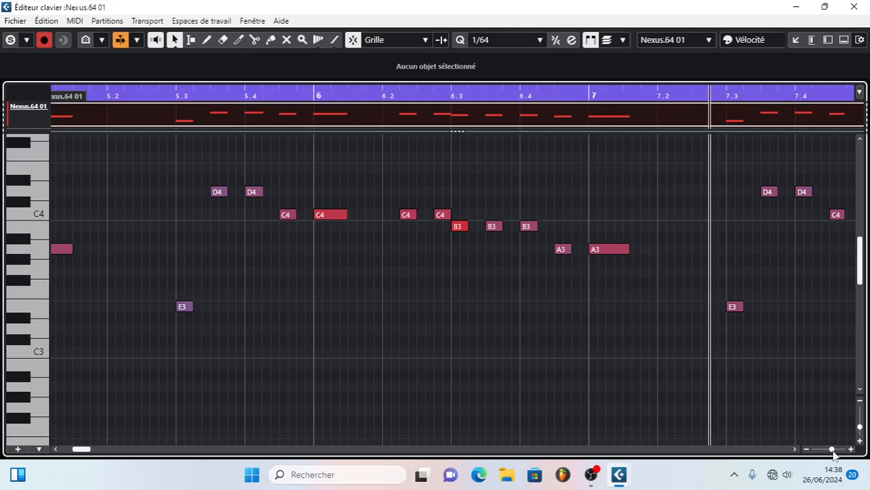
pyautogui.moveTo(832, 450); pyautogui.dragTo(827, 450)
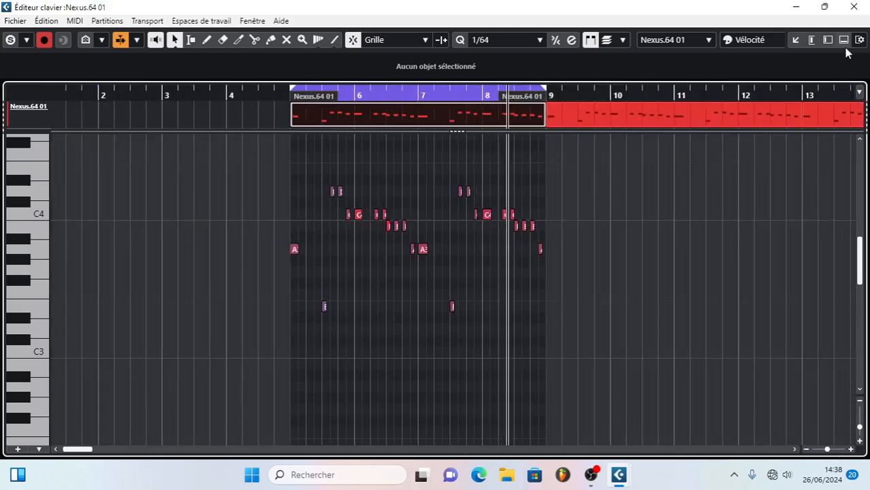
# - Return the Nexus.64 01 Key Editor to the project window and hide the lower zone while the loop plays
pyautogui.click(796, 40)
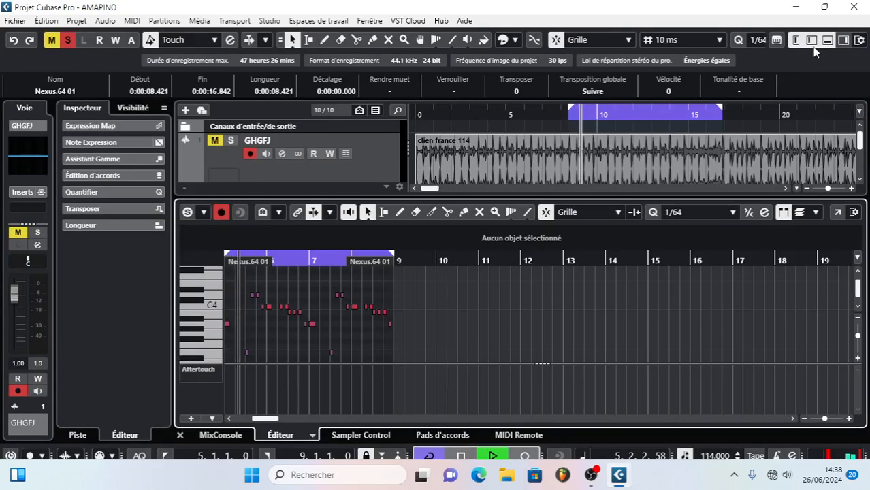
pyautogui.click(827, 40)
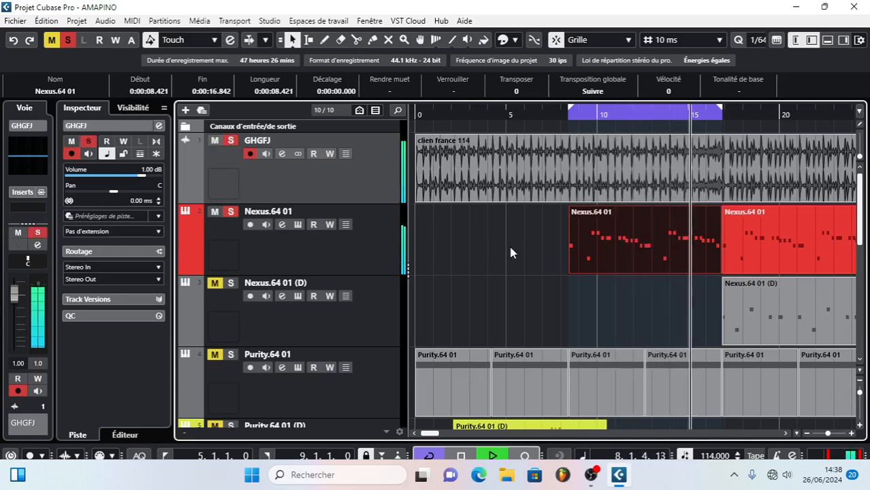
pyautogui.scroll(-1, 511, 252)
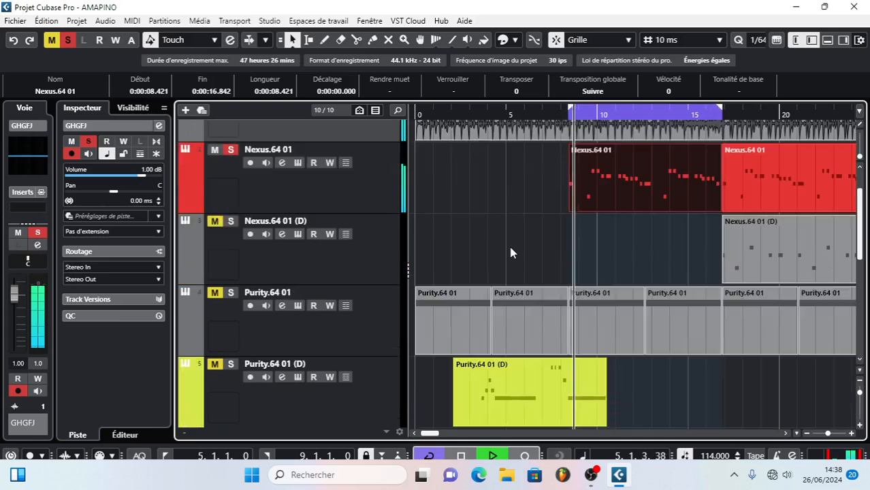
pyautogui.scroll(1, 511, 252)
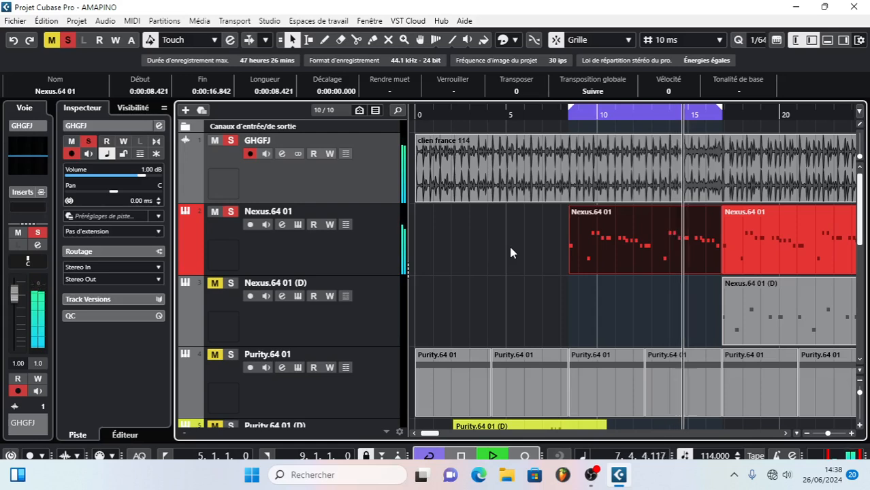
# - Solo the Purity.64 01 track and inspect the preset loaded in its Purity instrument
pyautogui.scroll(-1, 511, 252)
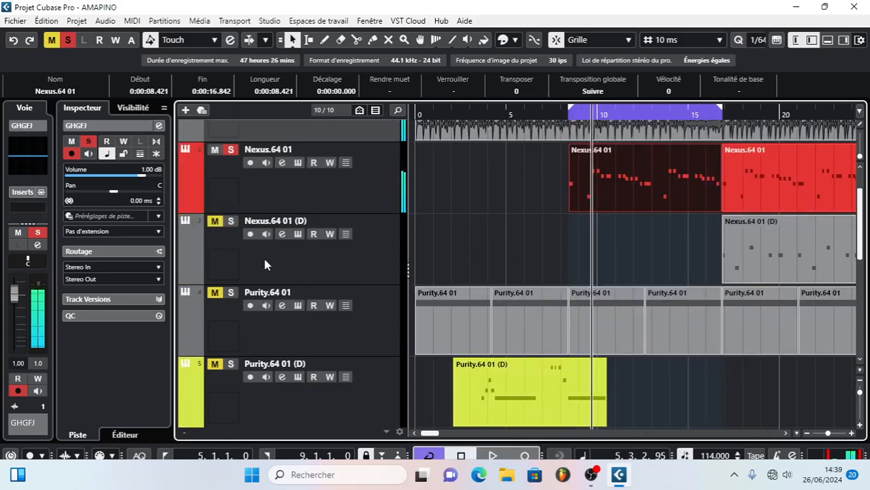
pyautogui.click(333, 335)
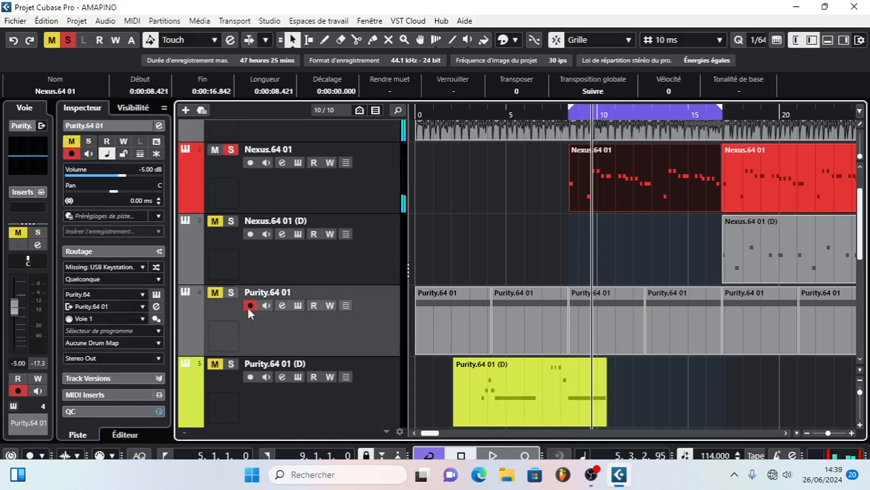
pyautogui.click(230, 293)
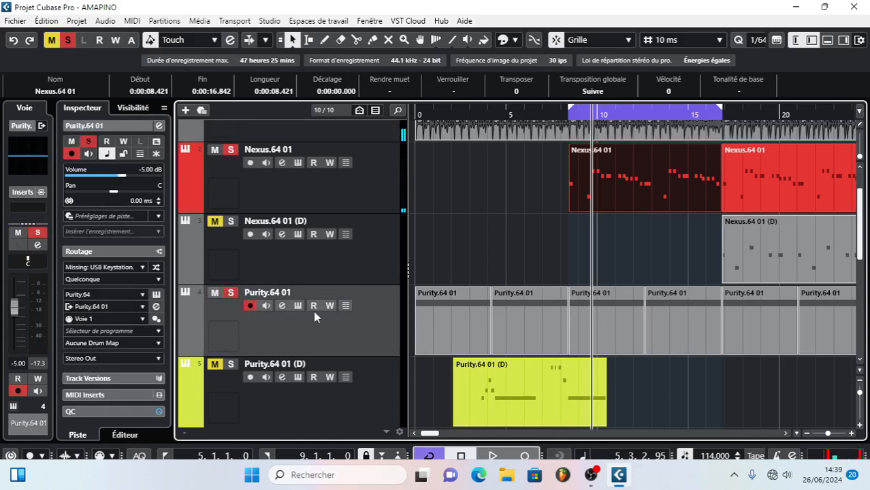
pyautogui.click(296, 307)
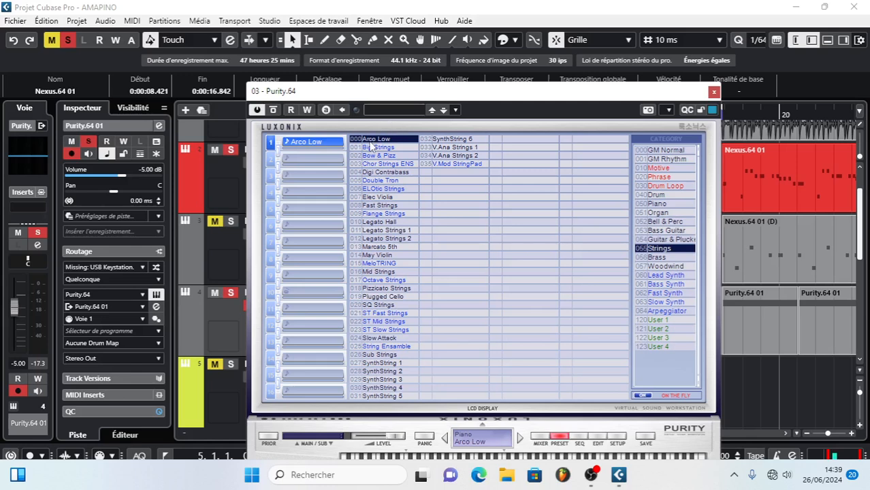
pyautogui.click(714, 93)
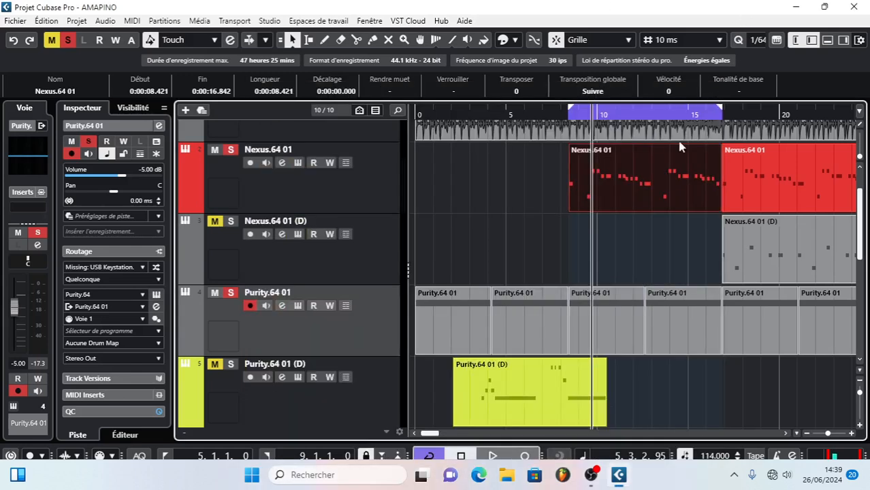
# - Leave only the Purity.64 01 track soloed and play the looped section from its start
pyautogui.click(607, 310)
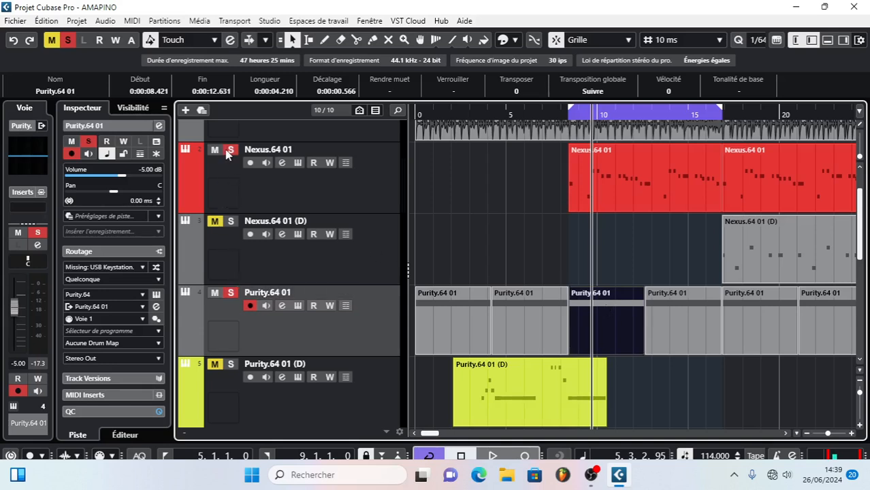
pyautogui.scroll(2, 327, 207)
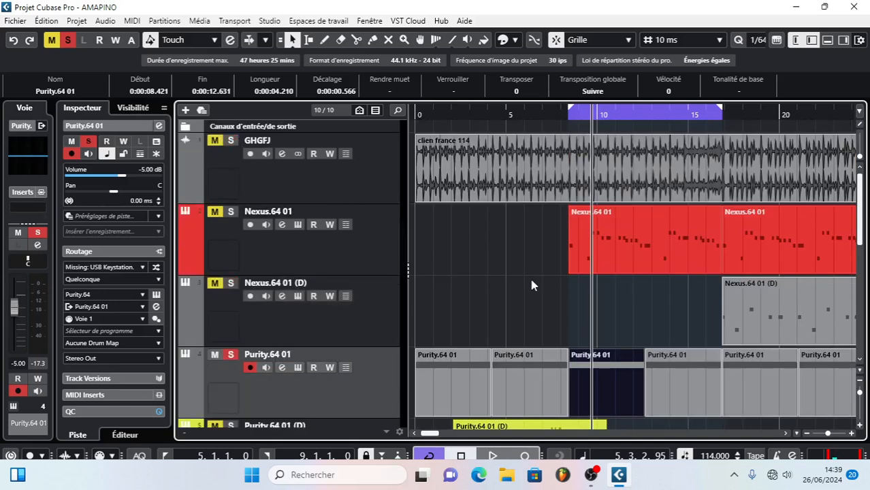
pyautogui.scroll(-2, 532, 284)
pyautogui.click(569, 117)
pyautogui.press('space')
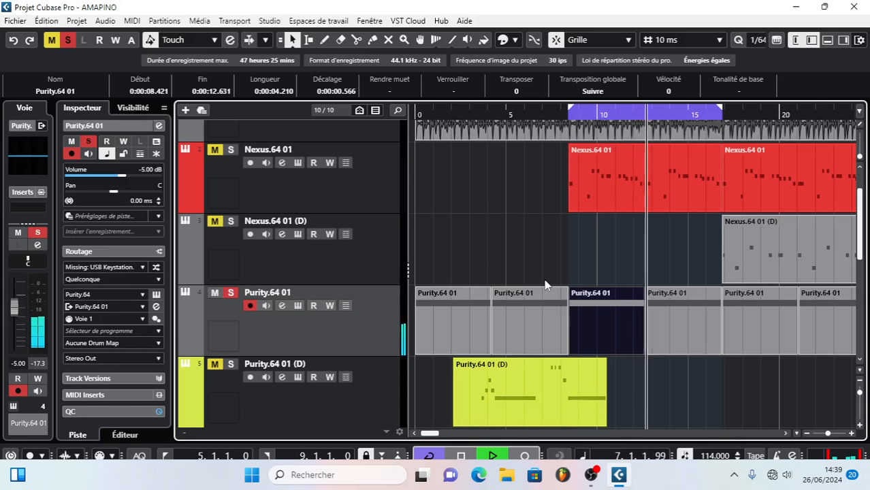
# - Open the Purity.64 01 part starting at bar 5 in a separate Key Editor window
pyautogui.doubleClick(584, 306)
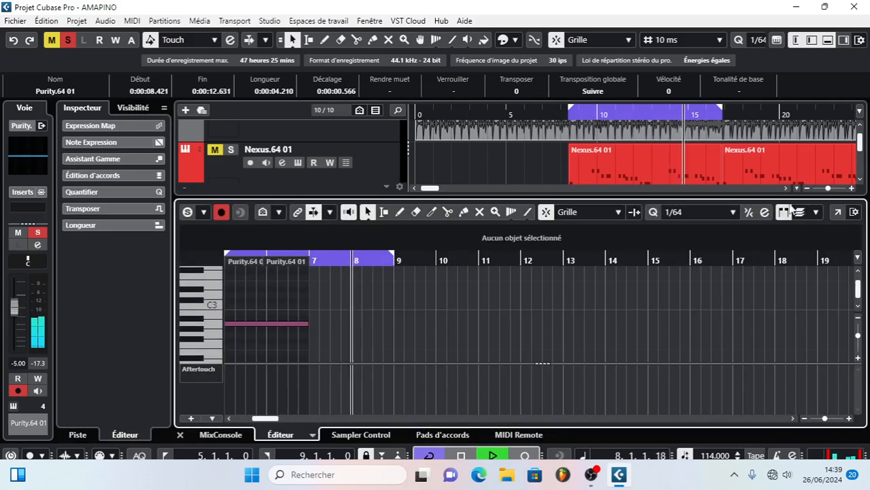
pyautogui.click(838, 213)
pyautogui.moveTo(87, 450); pyautogui.dragTo(82, 452)
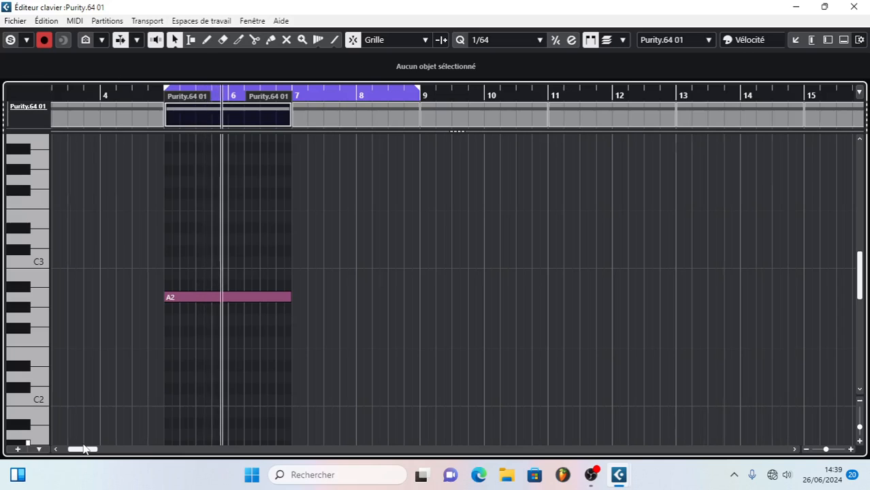
# - Examine the sustained A2 note of the Purity.64 01 part against the keyboard's octaves and select it
pyautogui.press('h')
pyautogui.press('h')
pyautogui.press('h')
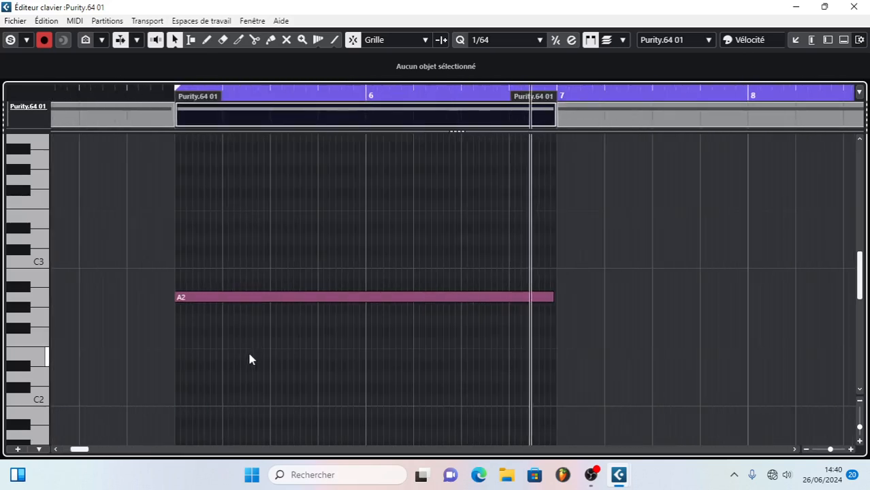
pyautogui.press('h')
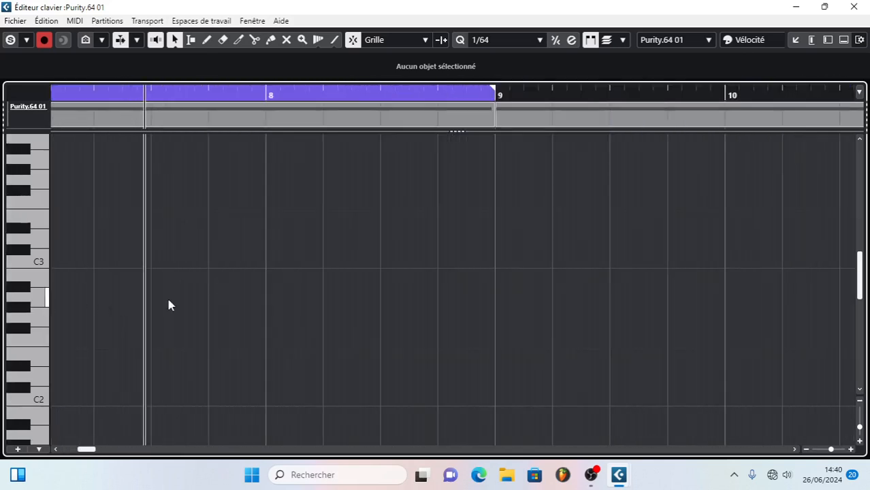
pyautogui.scroll(10, 174, 301)
pyautogui.scroll(-12, 176, 305)
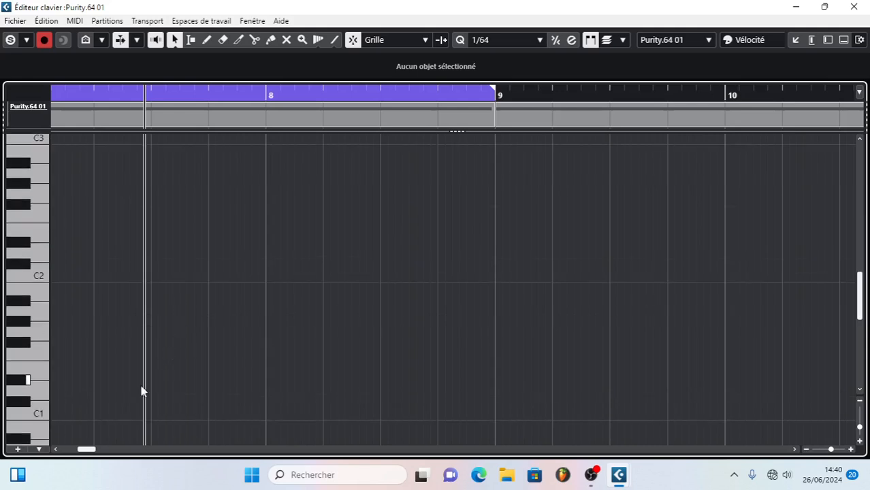
pyautogui.scroll(-3, 147, 379)
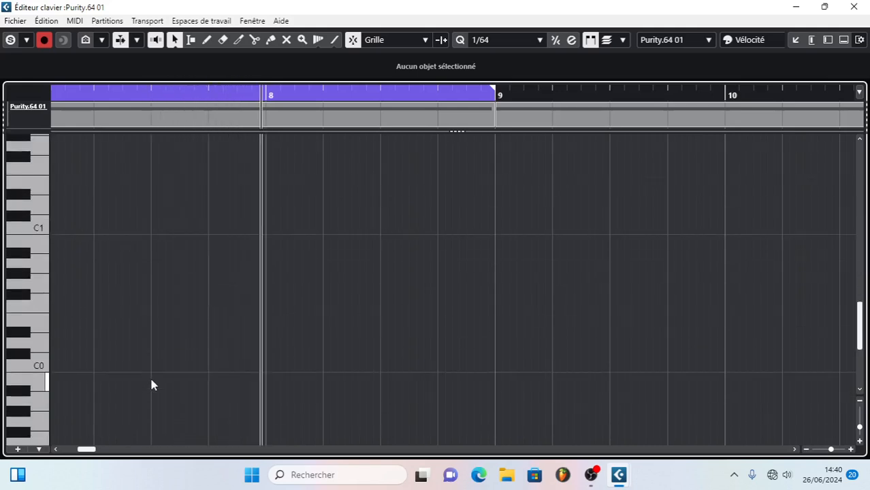
pyautogui.scroll(8, 151, 385)
pyautogui.scroll(8, 151, 385)
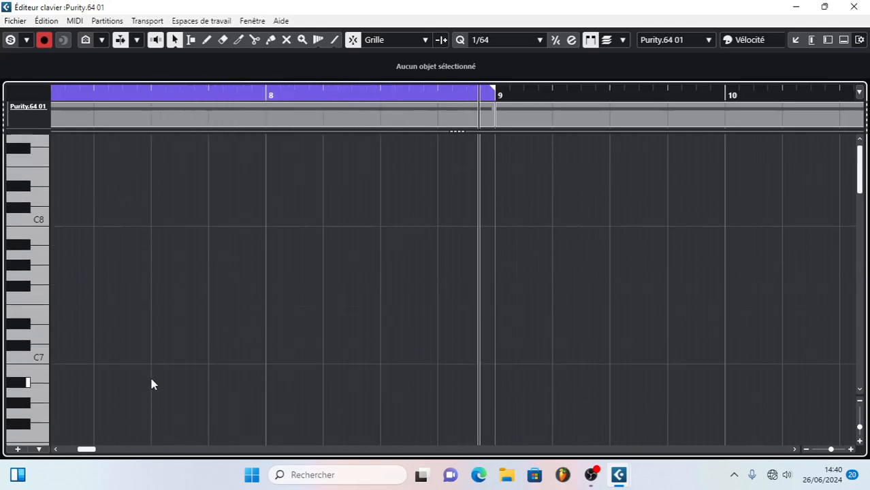
pyautogui.scroll(-11, 151, 385)
pyautogui.scroll(2, 152, 385)
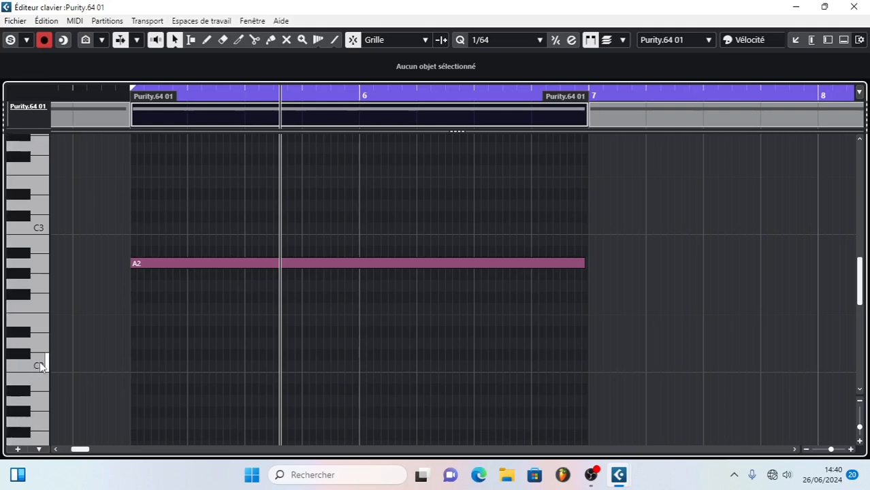
pyautogui.click(156, 265)
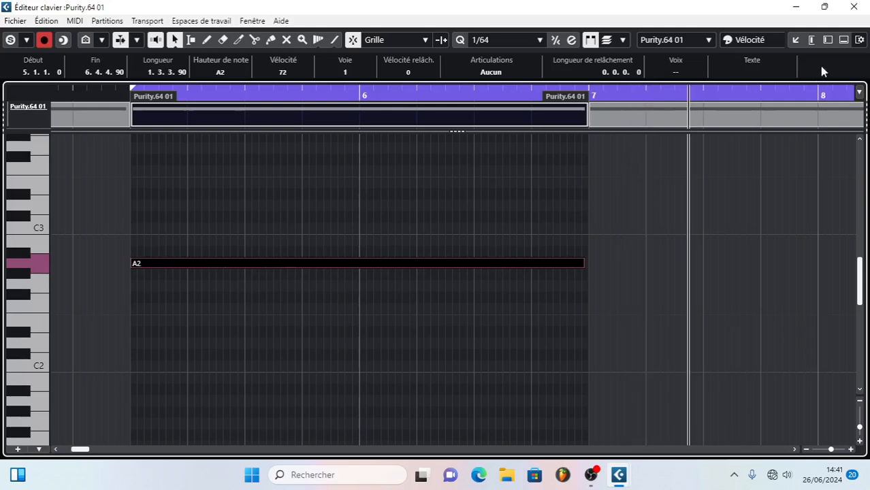
# - Return the Purity.64 01 Key Editor to the project window and hide the lower zone
pyautogui.click(844, 41)
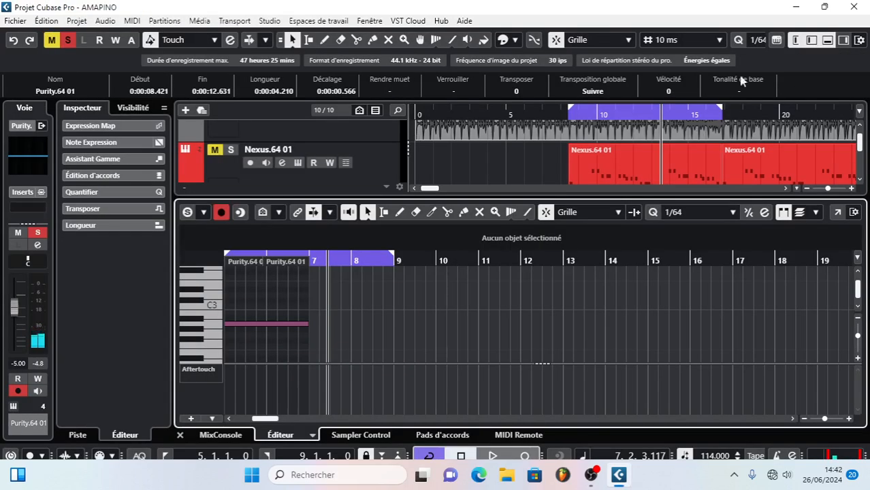
pyautogui.click(828, 40)
# - Place the project cursor near the start of the yellow Purity.64 01 (D) part and inspect that track's Purity instrument
pyautogui.scroll(-3, 607, 250)
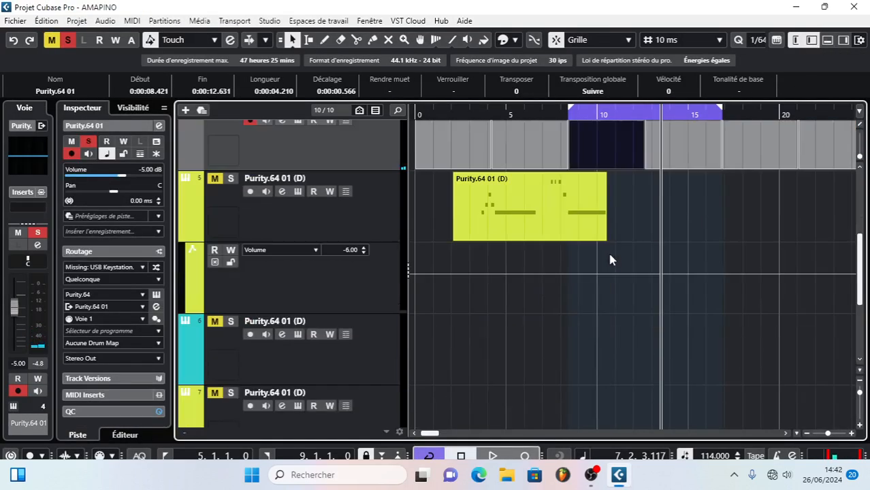
pyautogui.scroll(1, 607, 250)
pyautogui.click(454, 114)
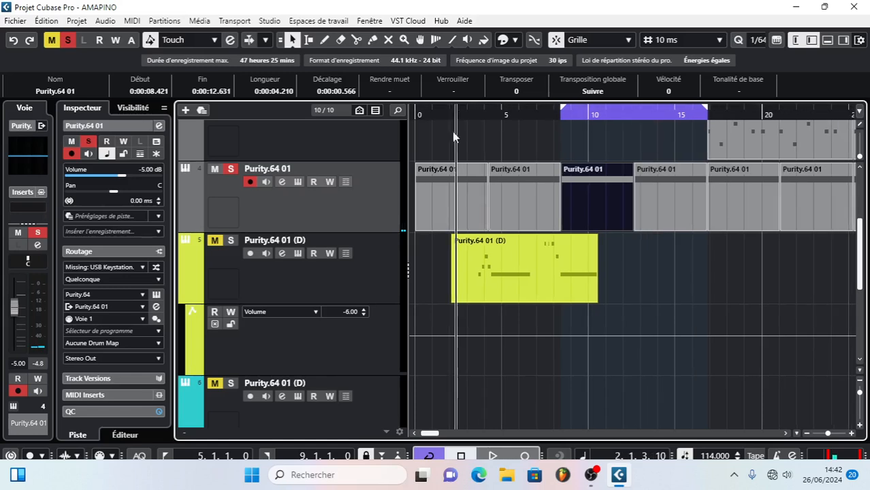
pyautogui.click(355, 273)
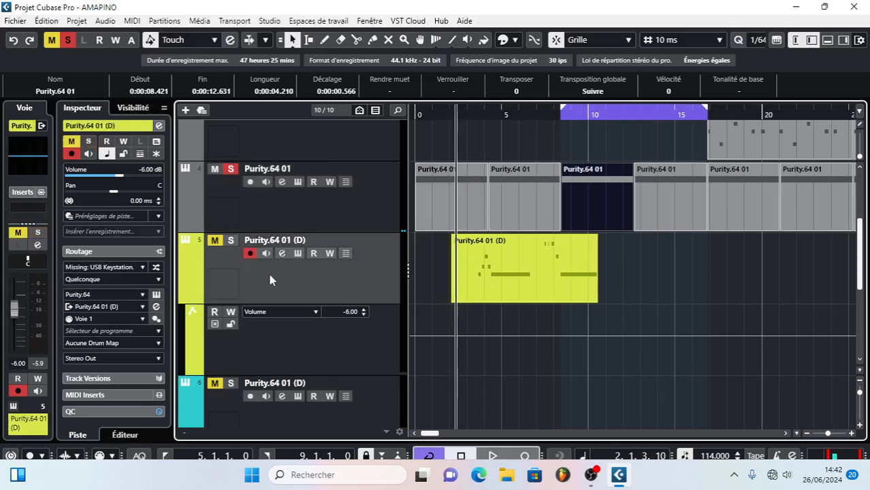
pyautogui.click(298, 254)
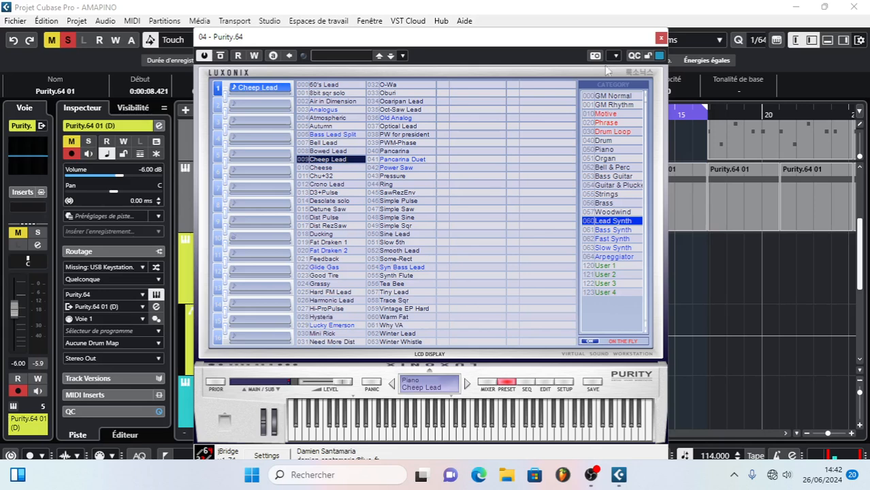
pyautogui.click(661, 37)
# - Loop the yellow Purity.64 01 (D) part and play it with its track soloed in place of Purity.64 01
pyautogui.click(486, 287)
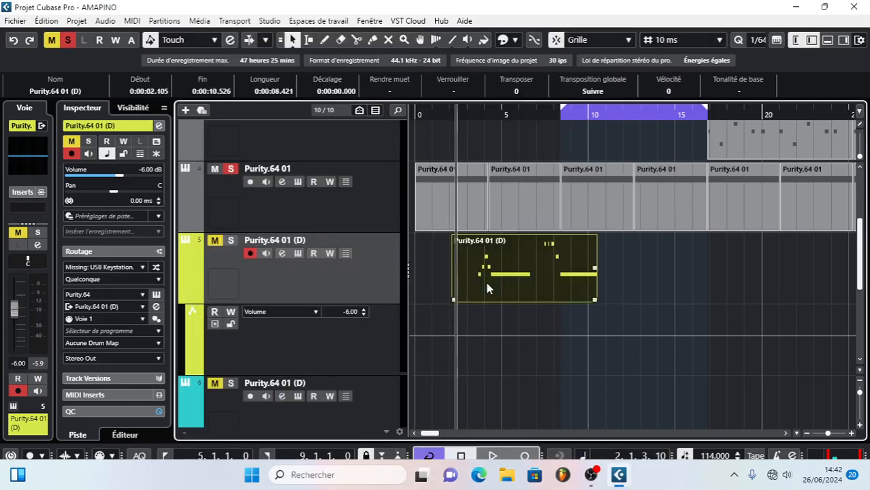
pyautogui.press('p')
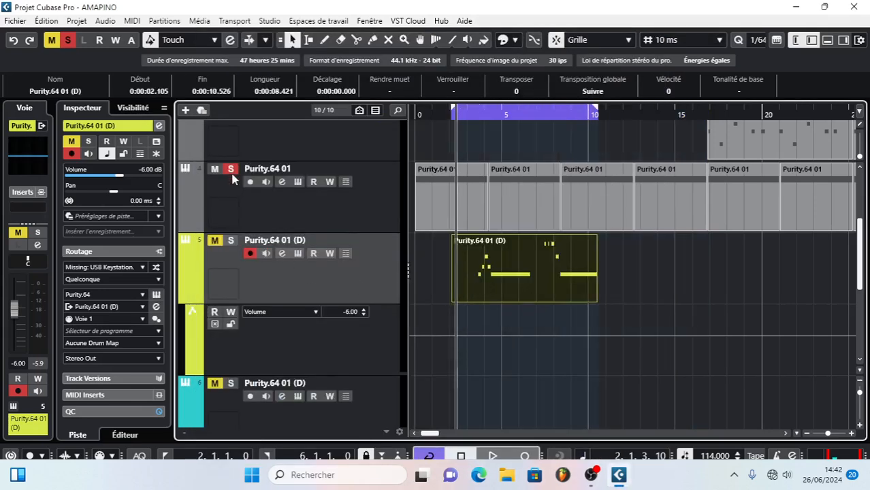
pyautogui.press('space')
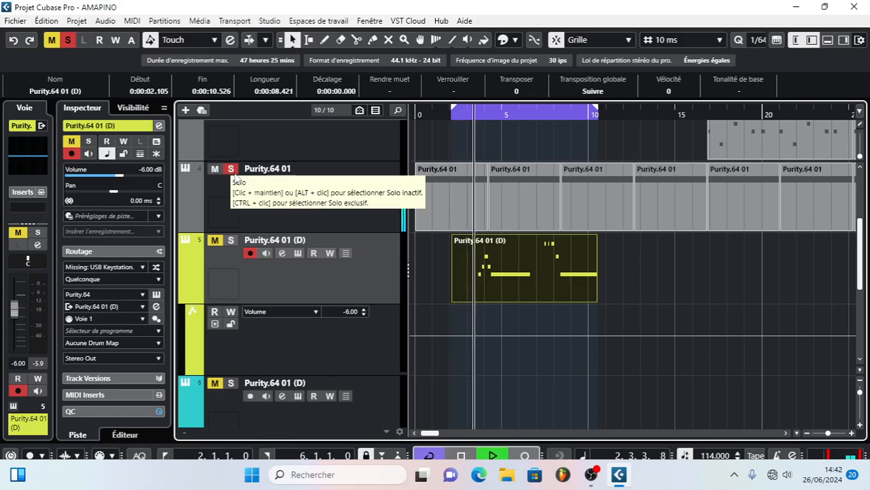
pyautogui.click(231, 240)
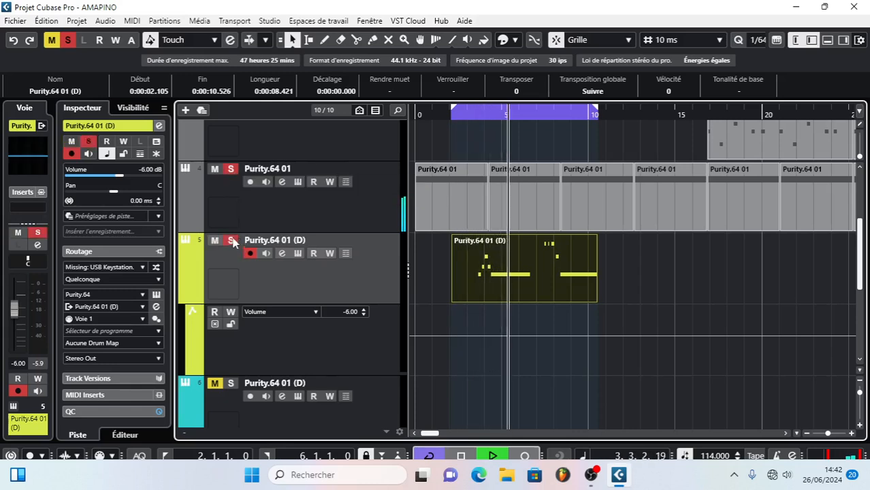
pyautogui.click(230, 170)
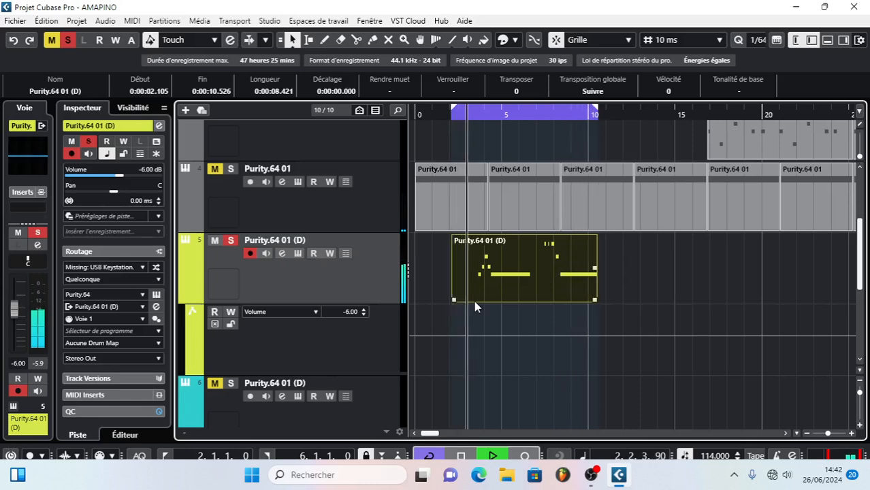
# - Examine the yellow Purity.64 01 (D) part's notes in a separate Key Editor window, and return to the project window with the lower zone hidden
pyautogui.doubleClick(509, 273)
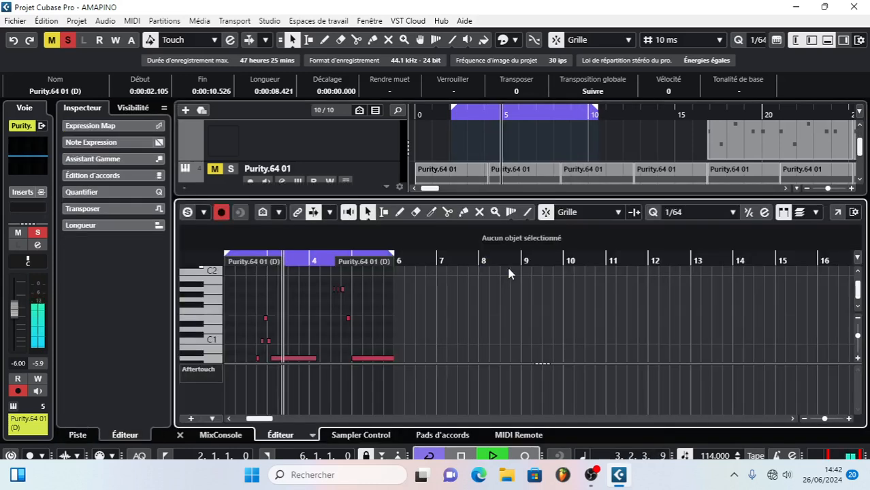
pyautogui.click(837, 211)
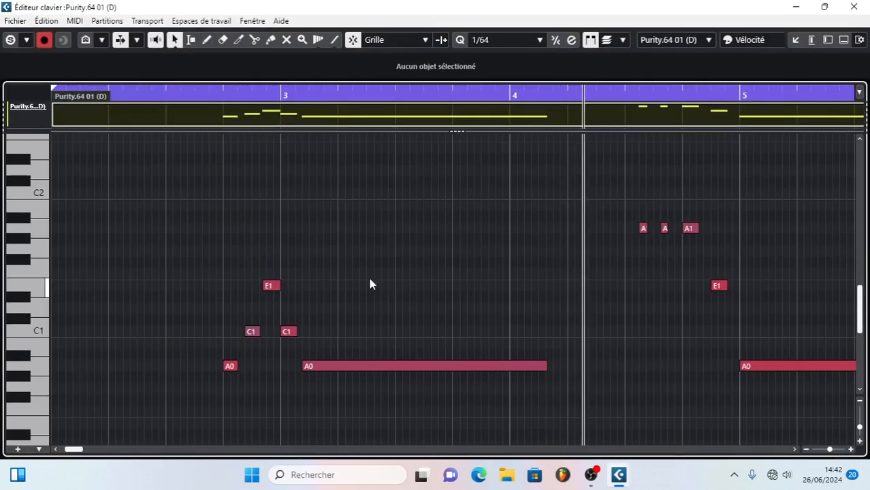
pyautogui.click(140, 99)
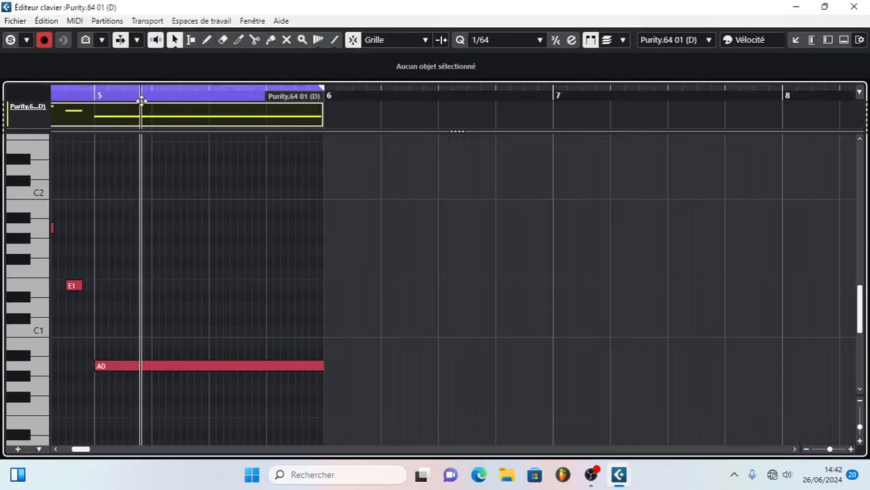
pyautogui.moveTo(110, 97); pyautogui.dragTo(41, 102)
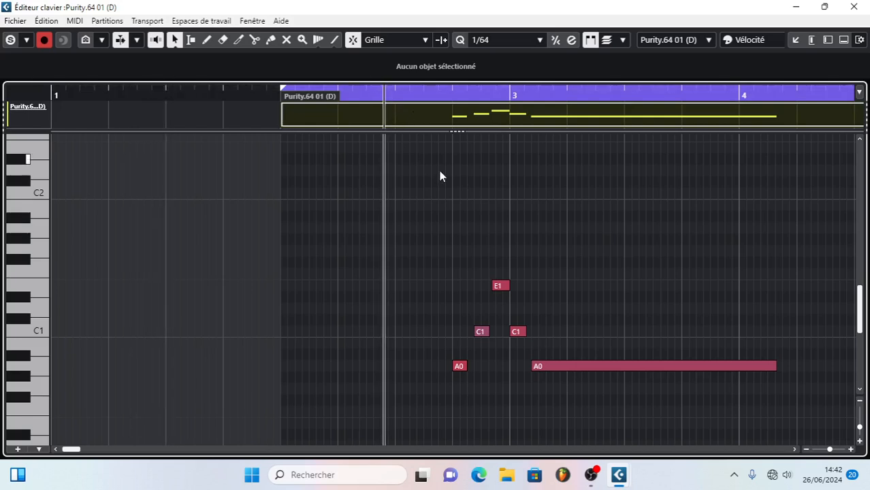
pyautogui.click(794, 450)
pyautogui.click(794, 450)
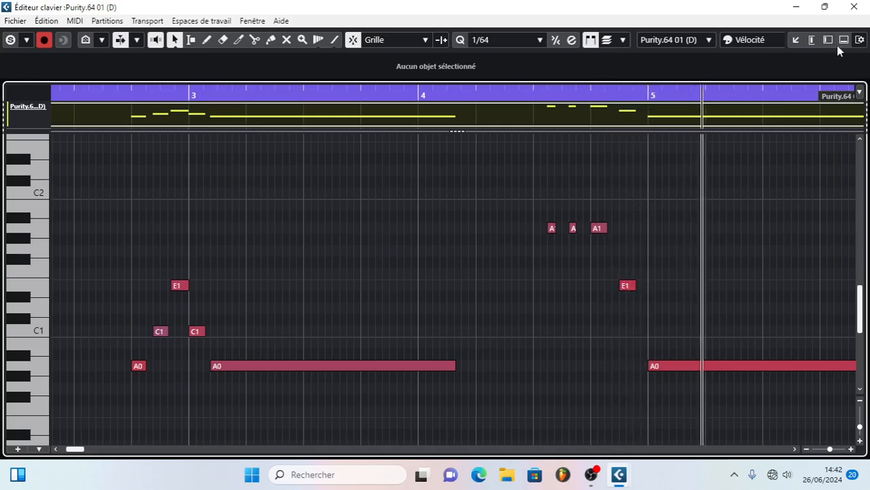
pyautogui.click(793, 40)
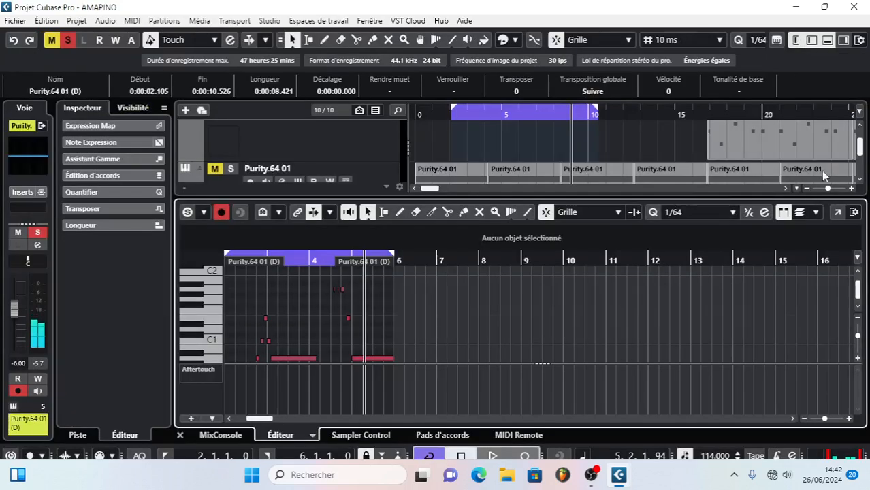
pyautogui.click(827, 40)
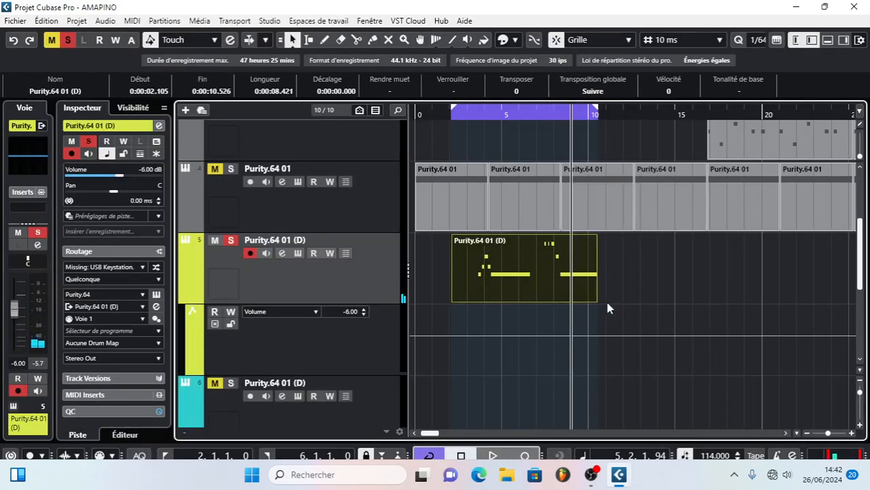
# - Loop the first Nexus.64 01 (D) part and solo its track in place of the yellow Purity.64 01 (D) track
pyautogui.scroll(-3, 606, 299)
pyautogui.scroll(5, 606, 299)
pyautogui.scroll(4, 607, 299)
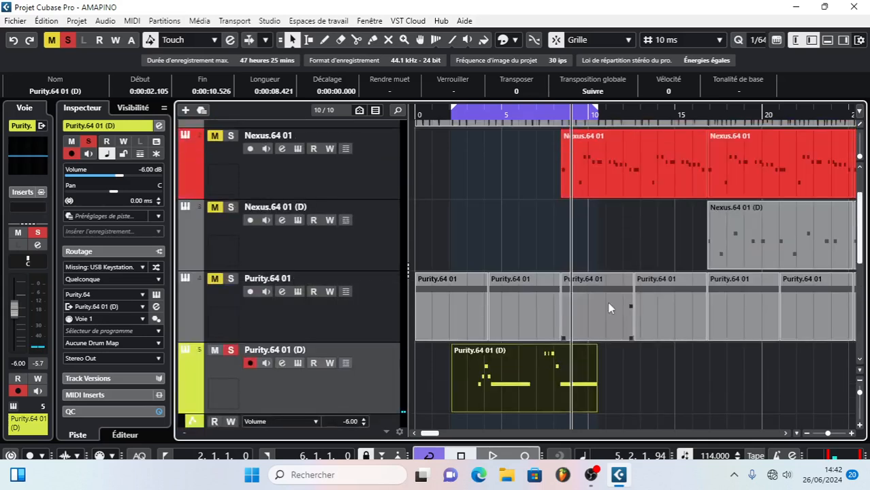
pyautogui.click(764, 313)
pyautogui.press('p')
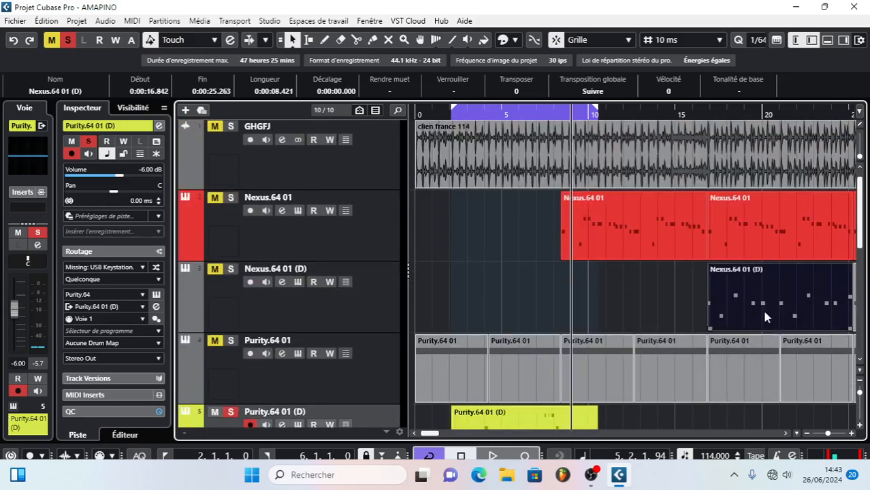
pyautogui.click(300, 303)
pyautogui.click(231, 270)
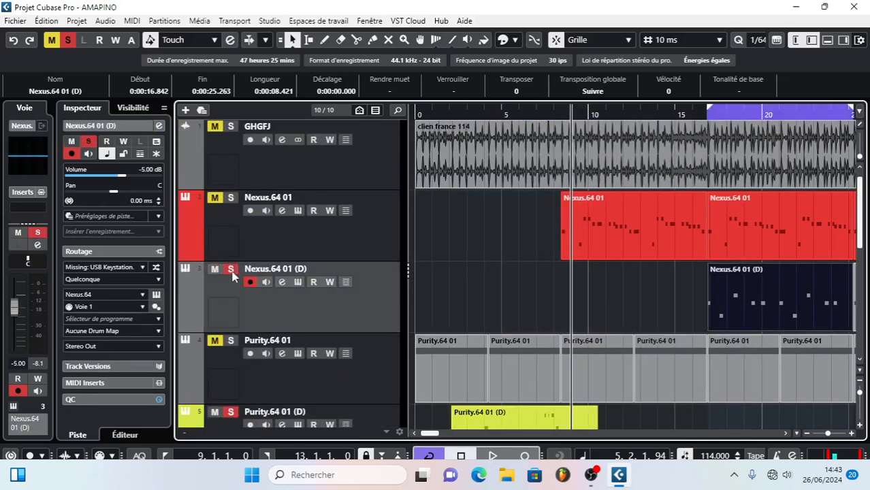
pyautogui.click(231, 411)
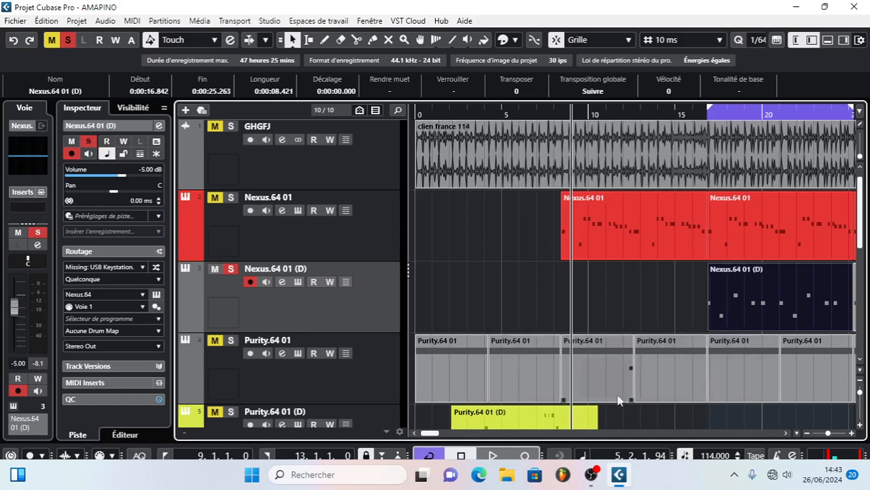
# - Place the project cursor at the start of the looped Nexus.64 01 (D) part and inspect that track's Nexus instrument
pyautogui.moveTo(433, 434); pyautogui.dragTo(439, 434)
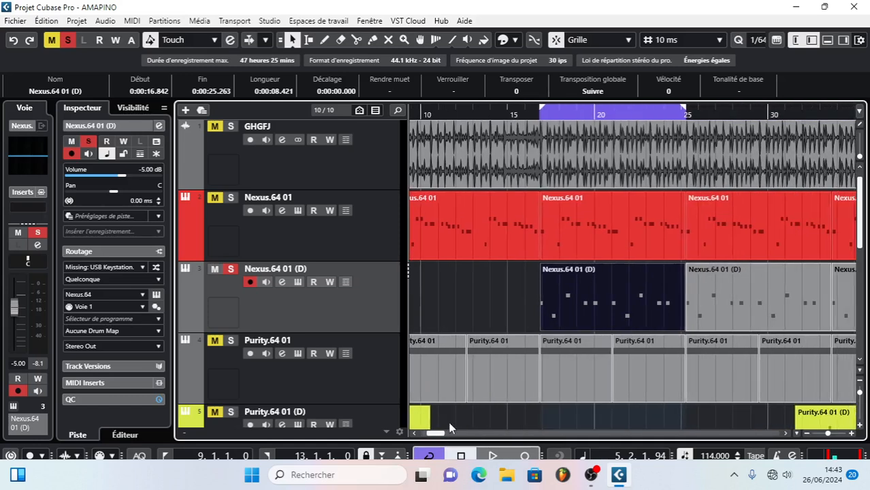
pyautogui.click(538, 111)
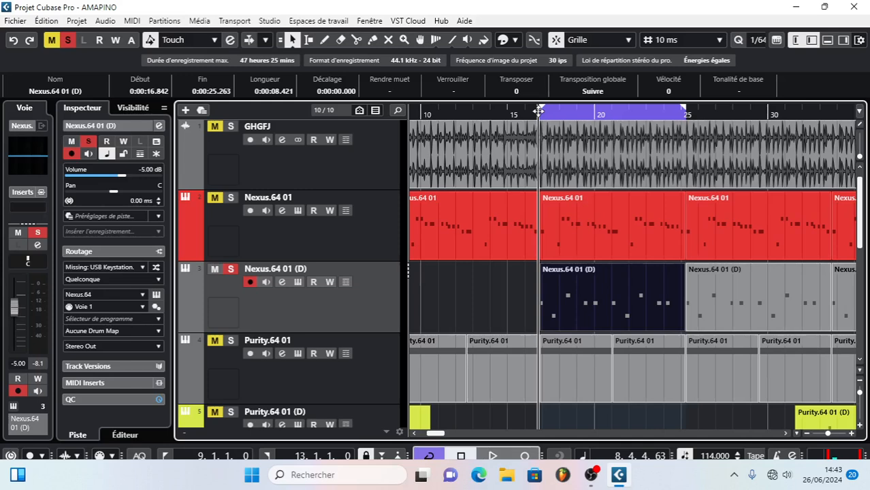
pyautogui.click(302, 281)
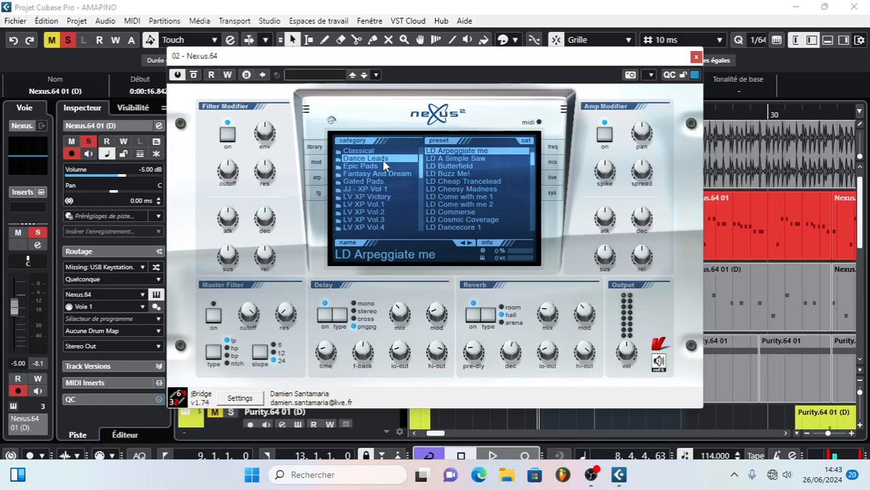
pyautogui.click(695, 56)
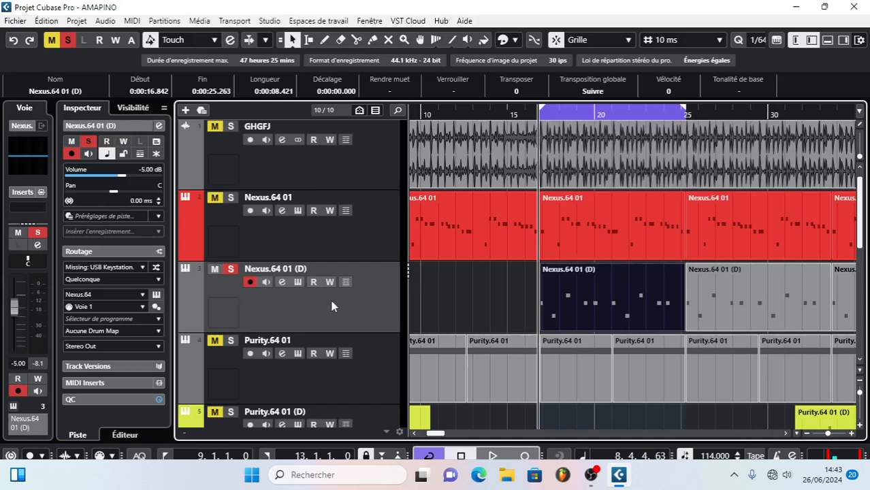
# - Play the looped Nexus.64 01 (D) part while examining its notes in a separate Key Editor, and return to the project window without the lower zone
pyautogui.press('space')
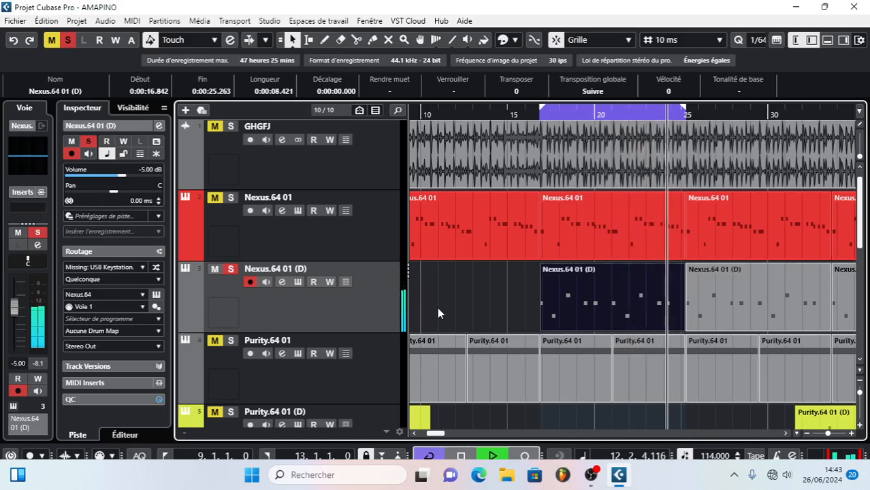
pyautogui.doubleClick(583, 311)
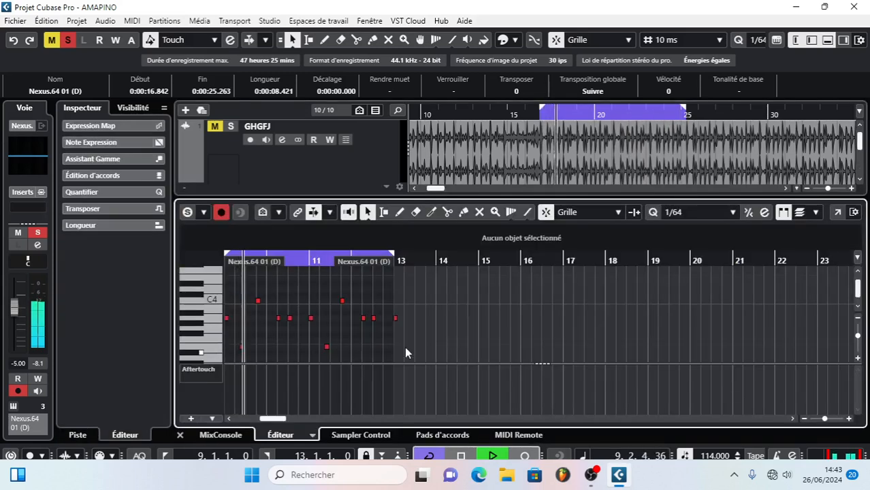
pyautogui.click(838, 211)
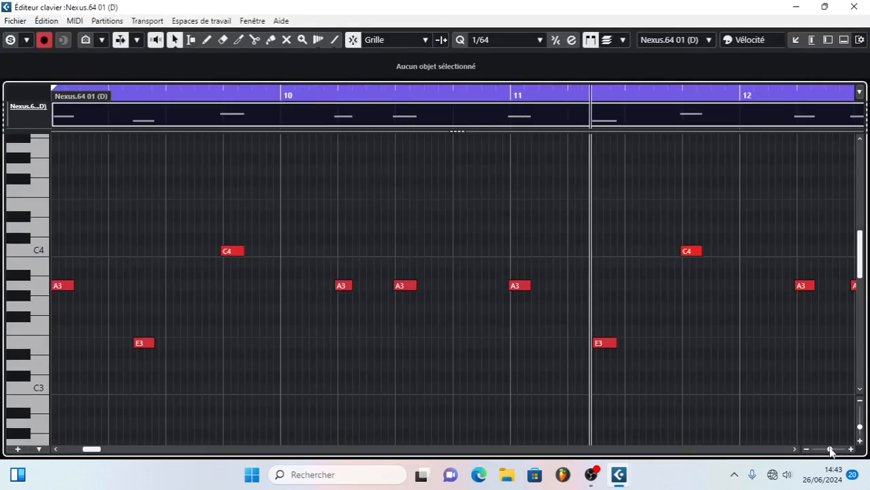
pyautogui.moveTo(830, 451); pyautogui.dragTo(827, 451)
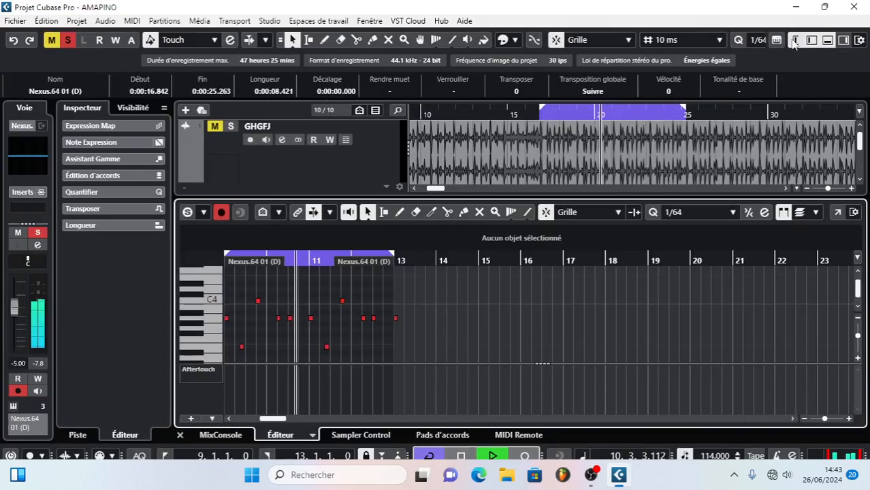
pyautogui.click(844, 39)
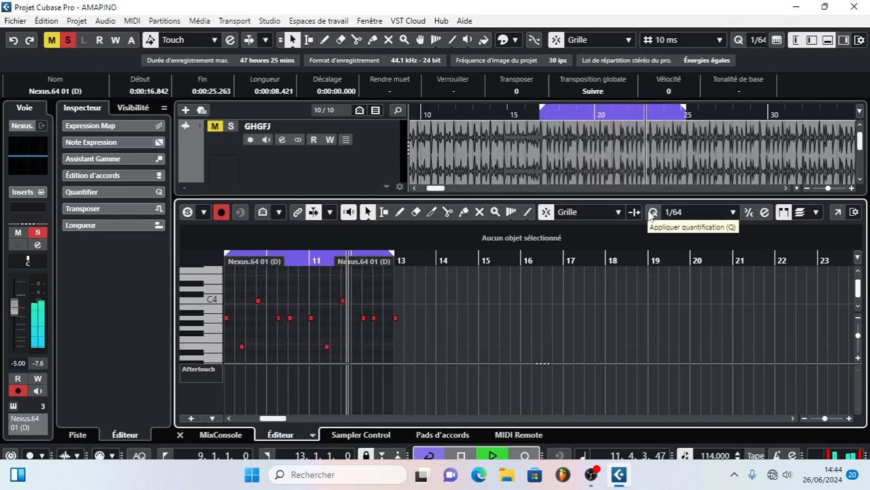
pyautogui.click(830, 41)
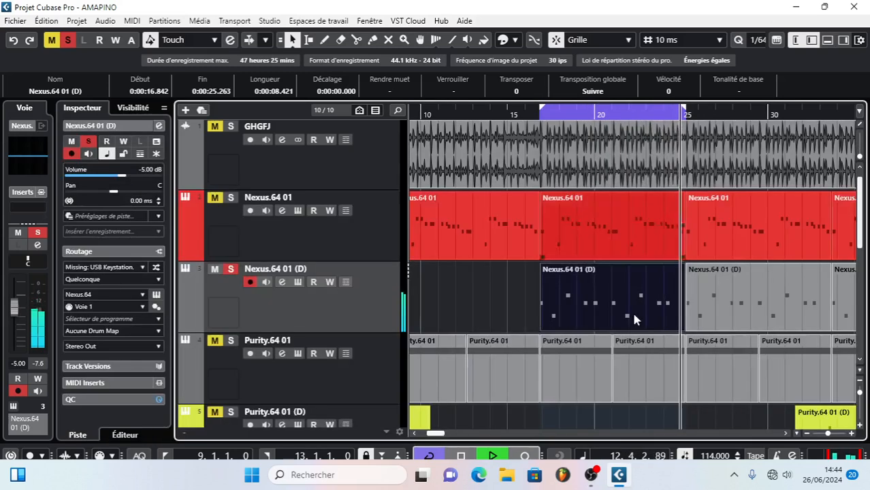
# - Play the first turquoise Purity.64 01 (D) part from its start with its track soloed
pyautogui.click(829, 437)
pyautogui.moveTo(828, 434); pyautogui.dragTo(822, 435)
pyautogui.scroll(-3, 623, 275)
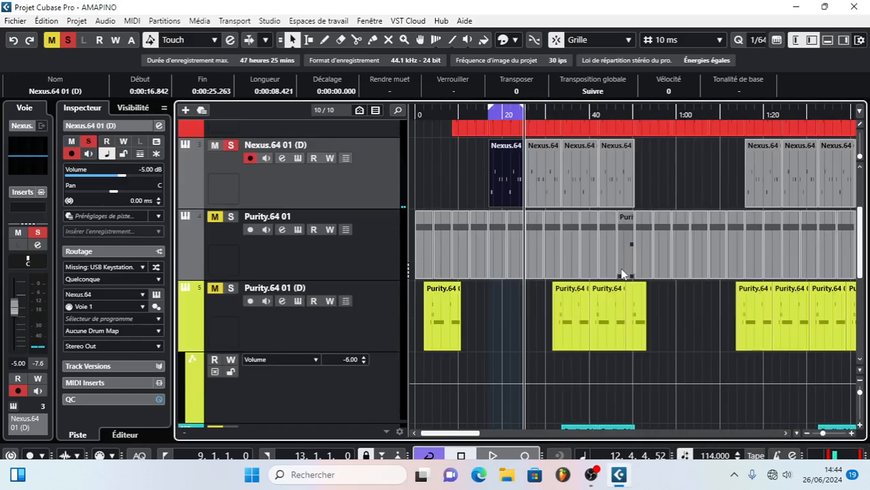
pyautogui.scroll(-2, 621, 274)
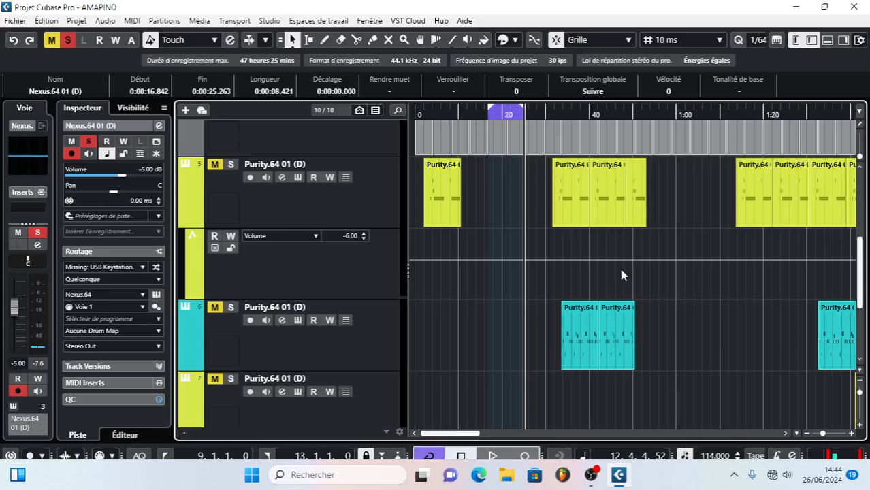
pyautogui.click(563, 111)
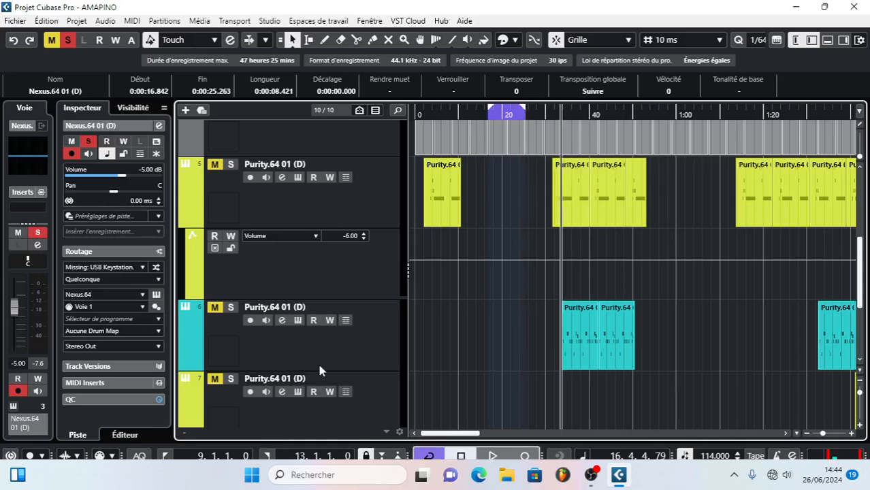
pyautogui.click(232, 331)
pyautogui.click(230, 307)
pyautogui.press('space')
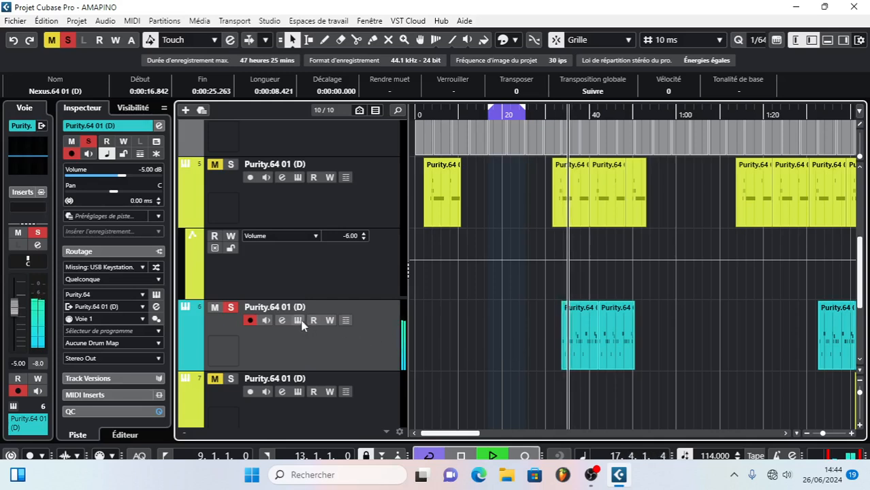
# - Loop the first turquoise Purity.64 01 (D) part and inspect the Bari Sax preset in its Purity instrument
pyautogui.click(590, 334)
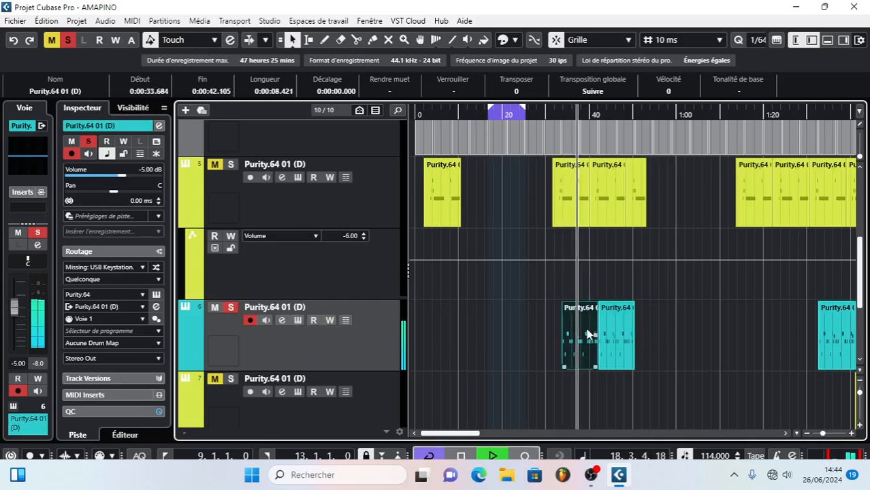
pyautogui.press('p')
pyautogui.click(298, 321)
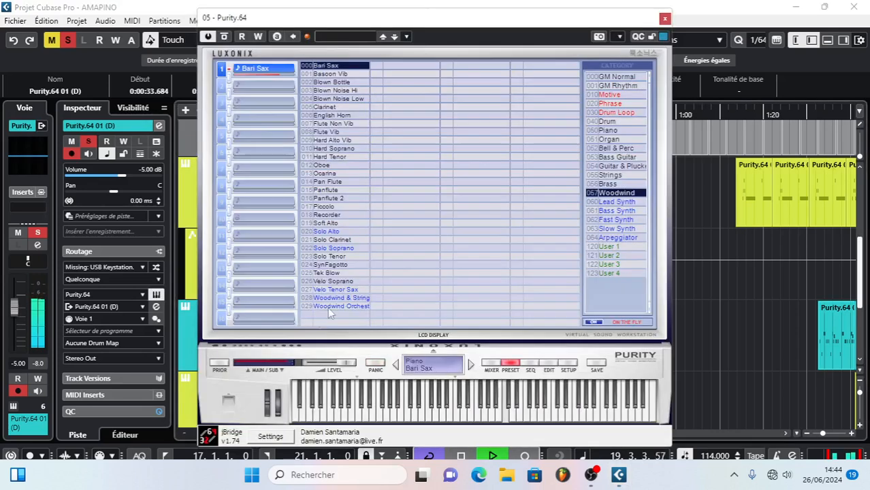
pyautogui.press('space')
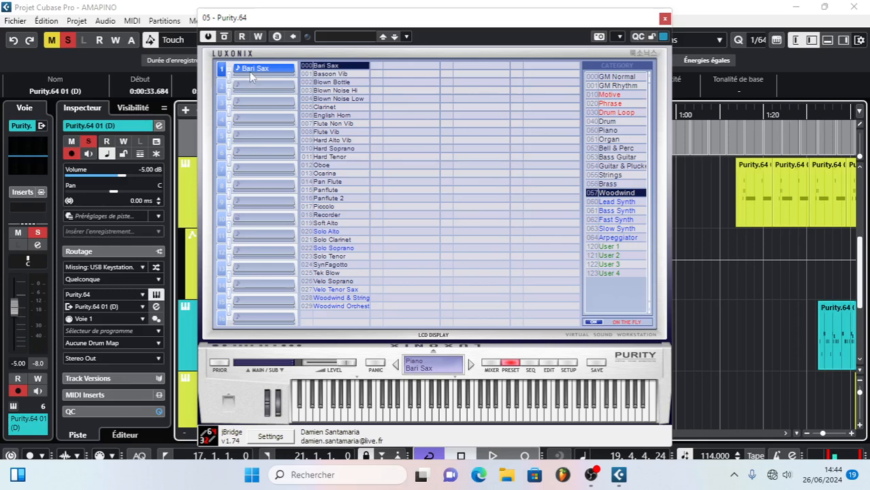
pyautogui.click(665, 19)
# - Remove the solo from the Nexus.64 01 (D) track and replay the looped turquoise Purity.64 01 (D) part on its own
pyautogui.scroll(5, 474, 279)
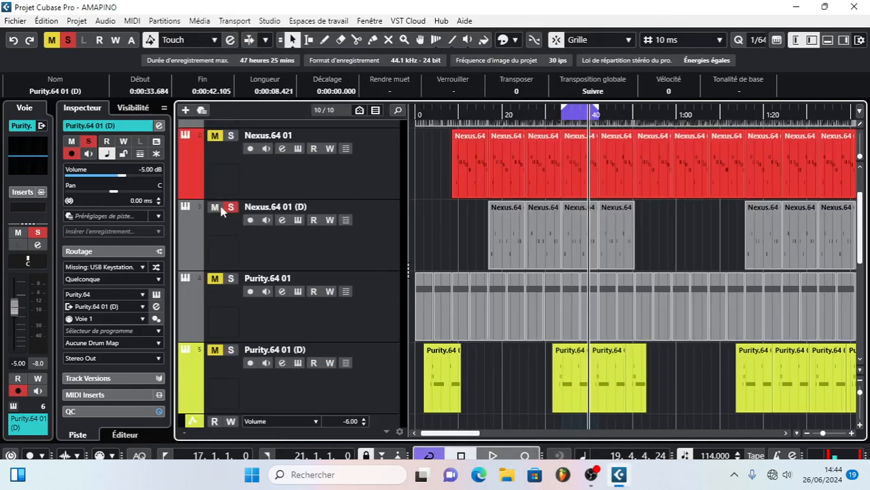
pyautogui.scroll(-5, 384, 271)
pyautogui.scroll(1, 521, 221)
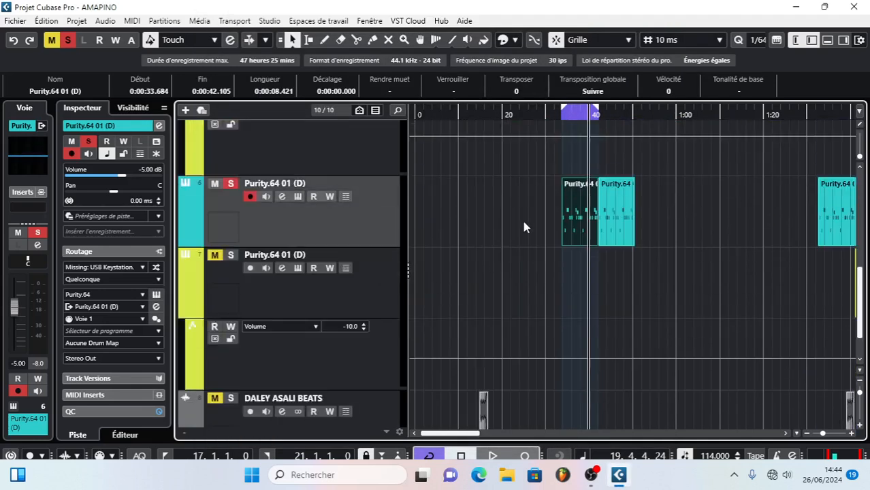
pyautogui.press('space')
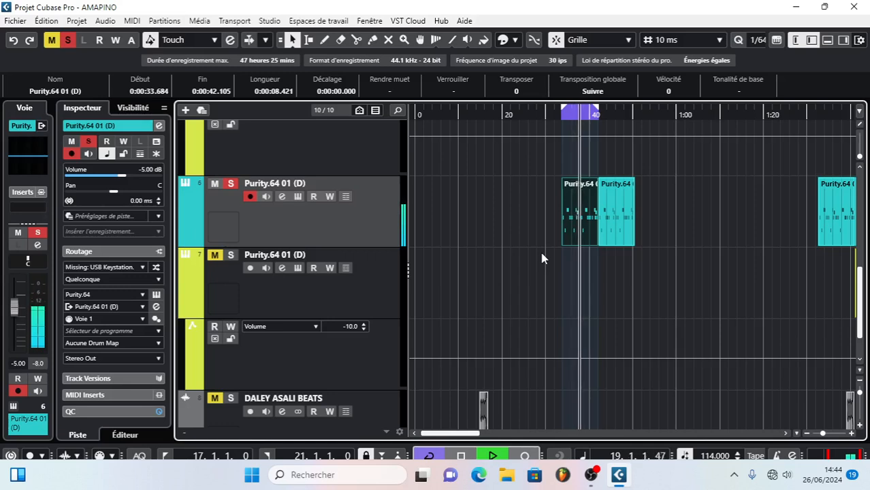
pyautogui.press('space')
# - Solo the yellow Purity.64 01 (D) track 7 in place of the turquoise one, with the project cursor near the start of its first part
pyautogui.click(232, 184)
pyautogui.scroll(3, 522, 274)
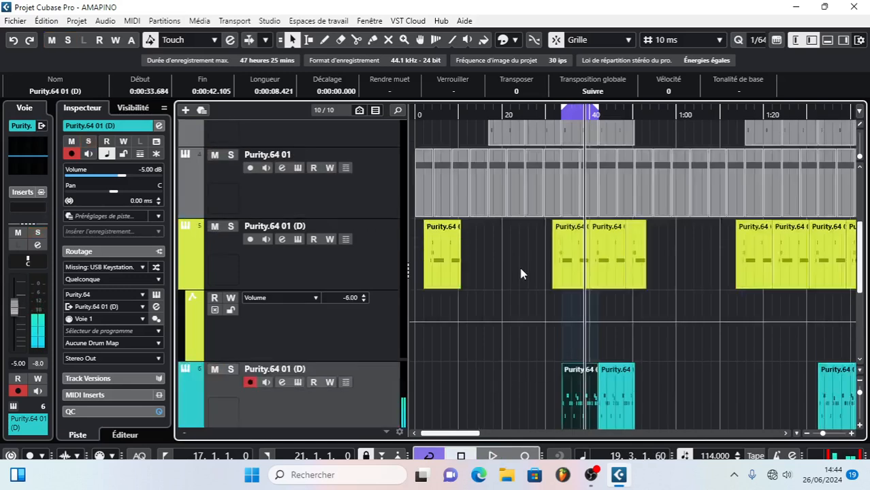
pyautogui.scroll(1, 521, 274)
pyautogui.moveTo(463, 433); pyautogui.dragTo(514, 434)
pyautogui.scroll(-3, 597, 346)
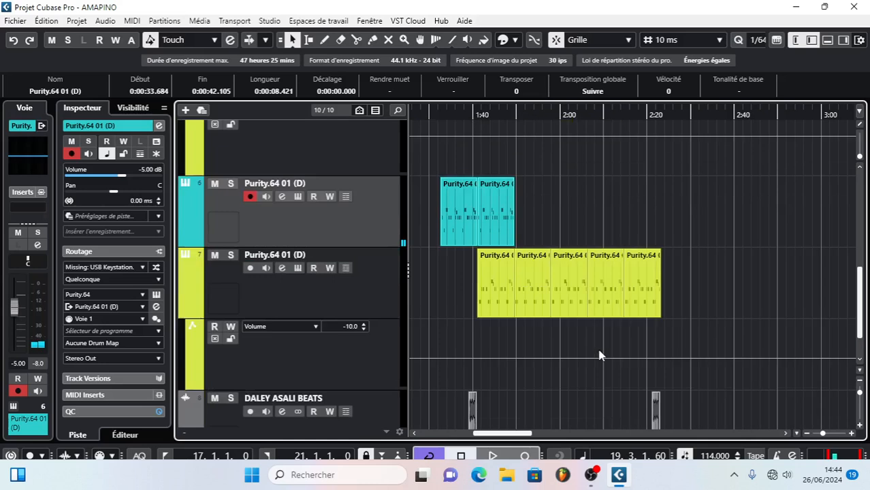
pyautogui.click(480, 114)
pyautogui.click(311, 290)
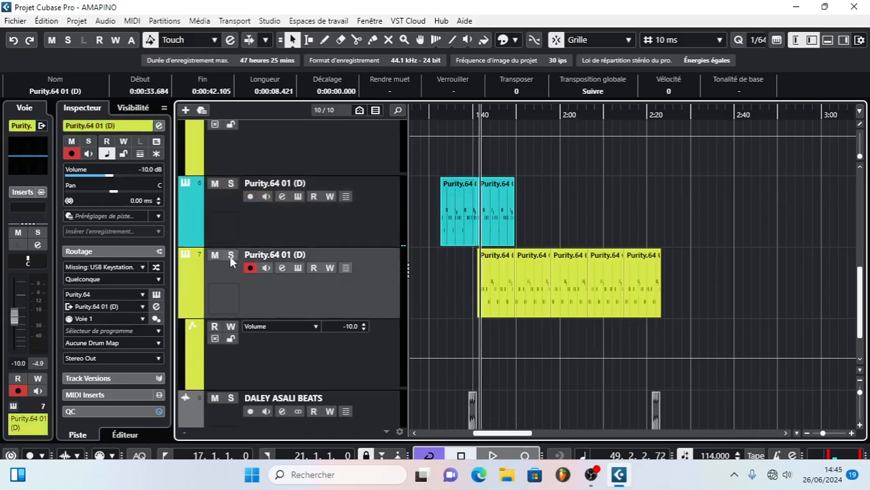
pyautogui.click(231, 254)
pyautogui.scroll(5, 276, 245)
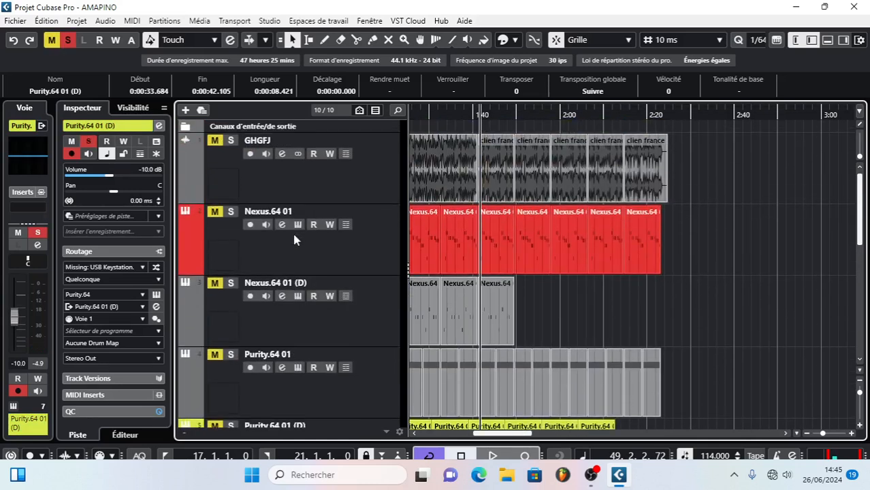
# - Inspect the Cheep Lead preset in the Purity instrument of the yellow Purity.64 01 (D) track 7
pyautogui.scroll(-6, 294, 238)
pyautogui.scroll(-1, 294, 239)
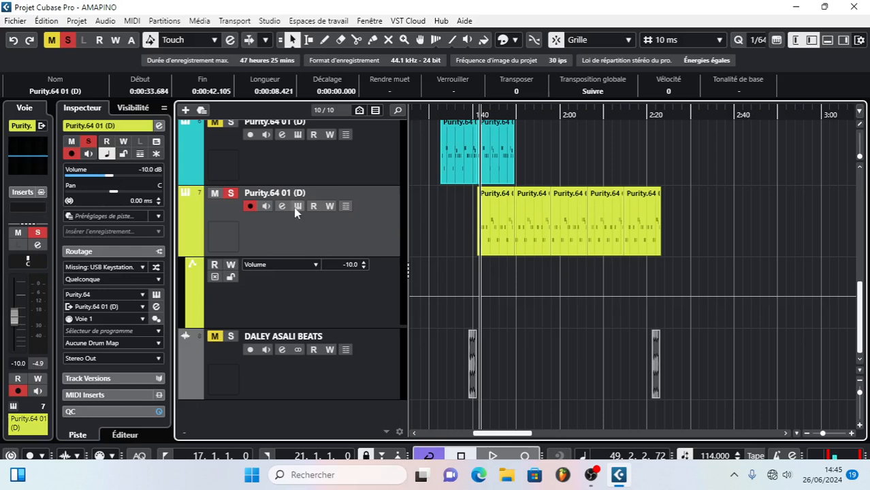
pyautogui.click(297, 207)
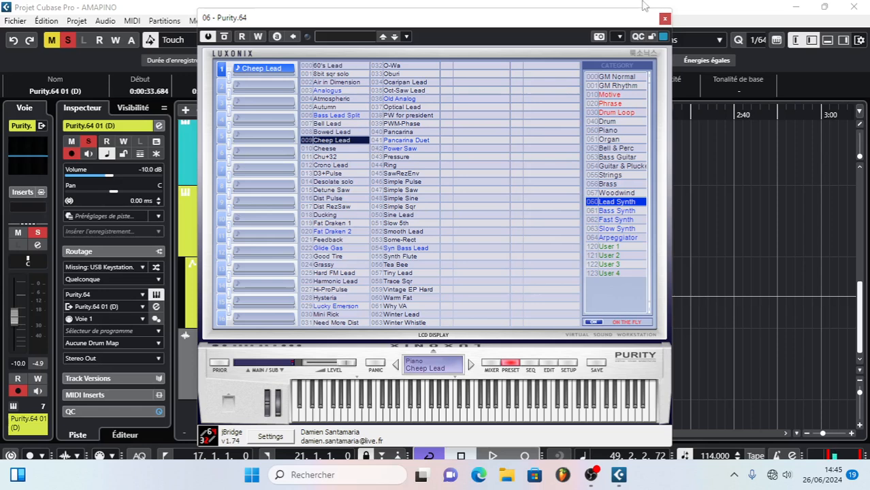
pyautogui.click(664, 19)
# - Play the soloed yellow track 7 through its first part and into the second, and stop playback
pyautogui.press('space')
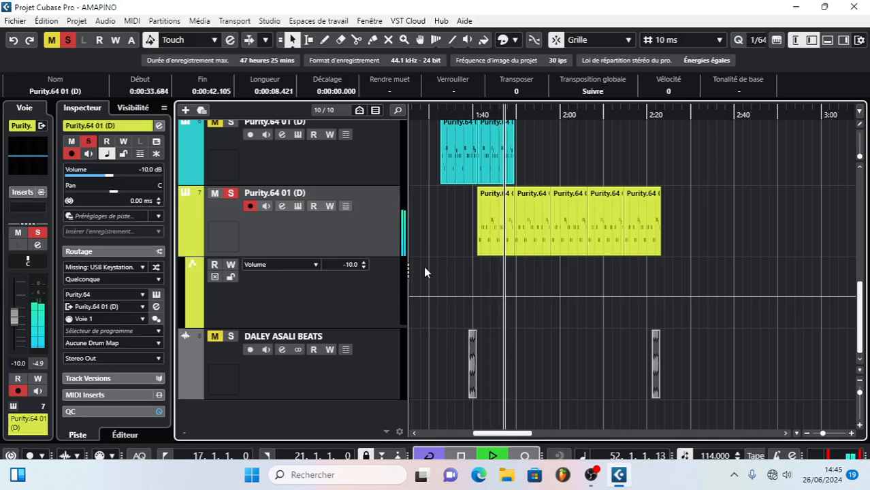
pyautogui.moveTo(595, 483)
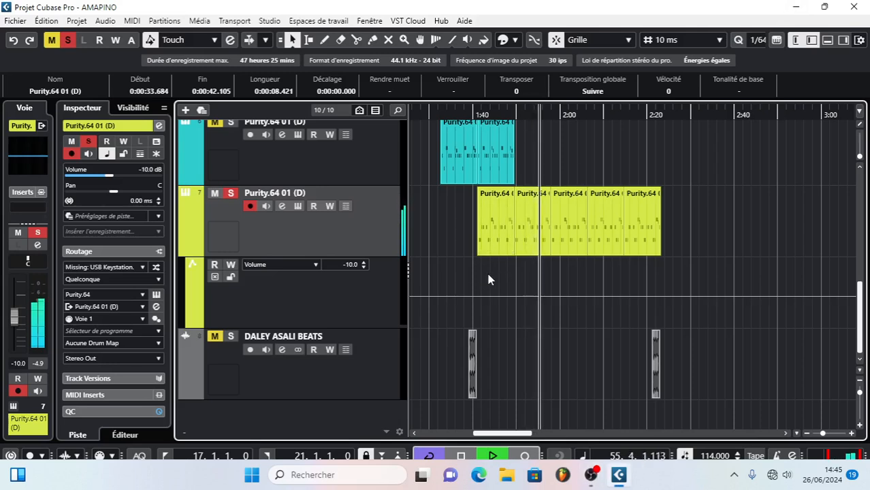
pyautogui.press('space')
# - Clear the existing solos and solo only the GHGFJ audio track
pyautogui.moveTo(506, 433); pyautogui.dragTo(427, 420)
pyautogui.scroll(3, 515, 295)
pyautogui.scroll(4, 514, 288)
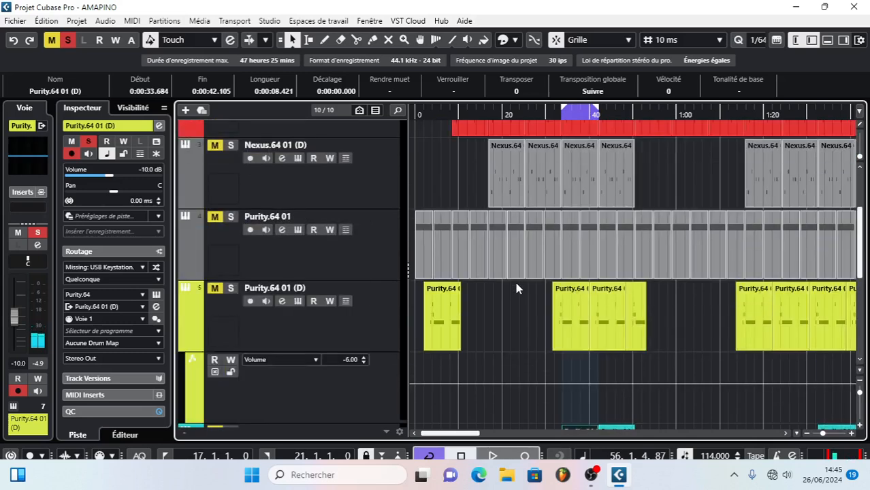
pyautogui.scroll(-2, 515, 282)
pyautogui.scroll(2, 515, 282)
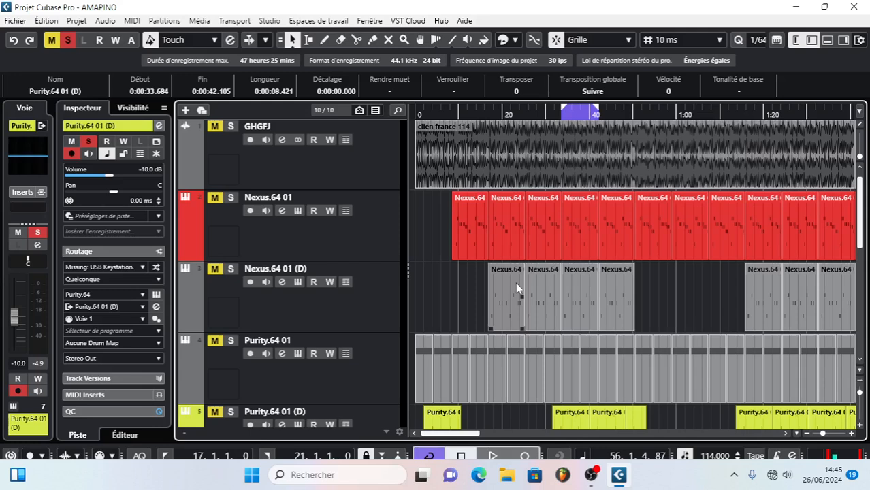
pyautogui.click(231, 126)
pyautogui.click(67, 40)
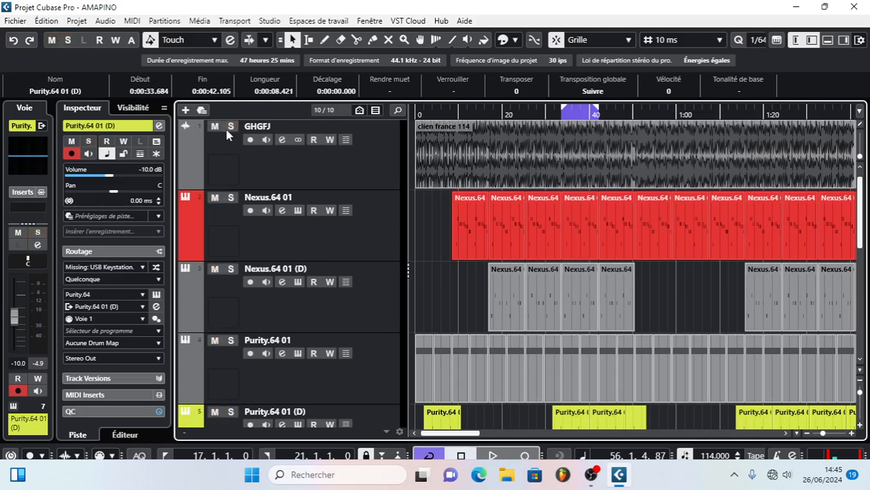
pyautogui.click(230, 127)
# - Play the soloed GHGFJ audio track from near the beginning of the project, and stop playback
pyautogui.click(435, 113)
pyautogui.press('space')
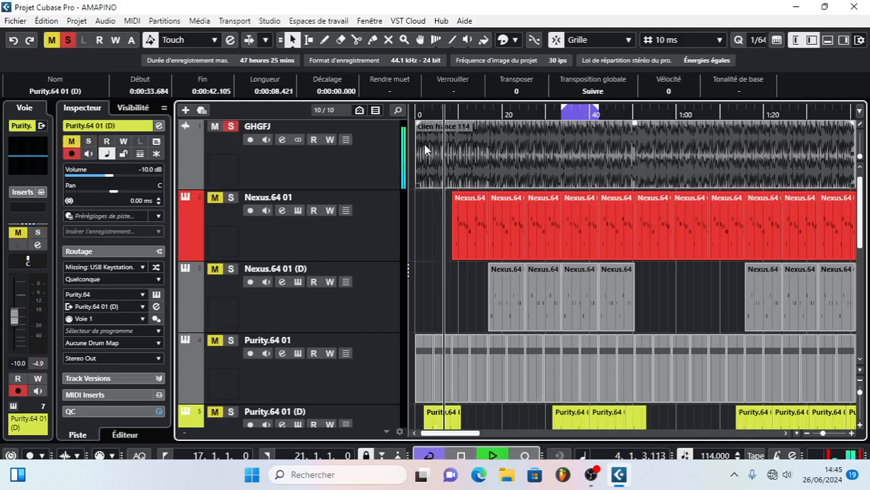
pyautogui.press('space')
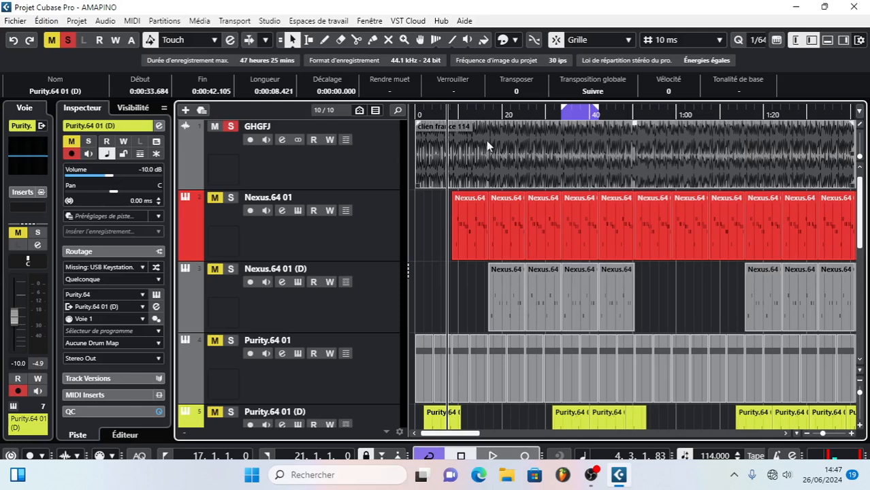
# - Return the project cursor to the start, clear all mutes and solos, and play the full beat
pyautogui.moveTo(438, 113); pyautogui.dragTo(407, 117)
pyautogui.scroll(-6, 429, 254)
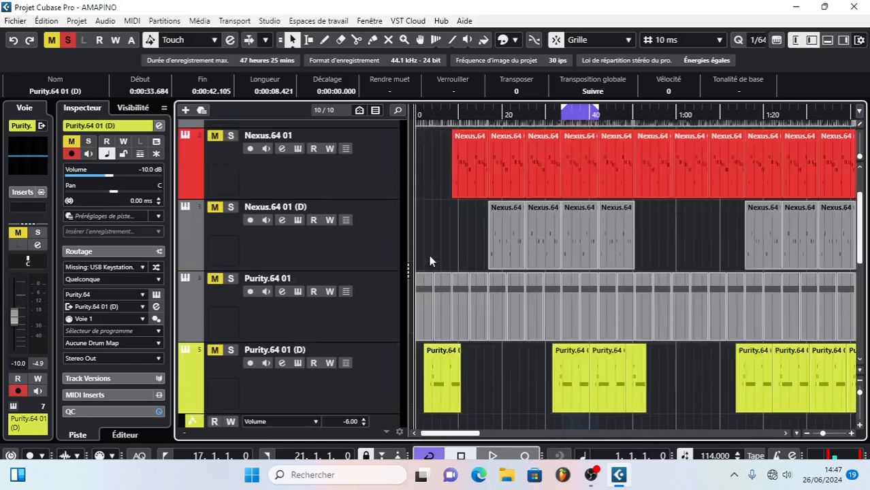
pyautogui.click(51, 39)
pyautogui.click(68, 39)
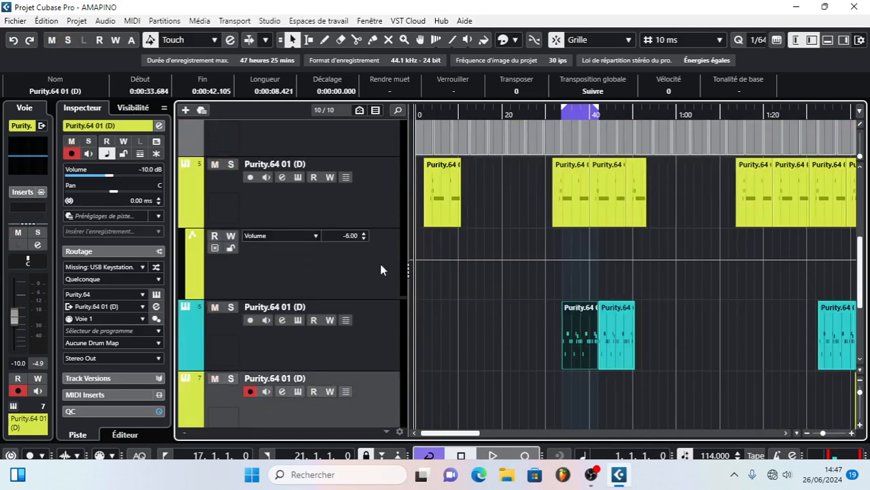
pyautogui.scroll(5, 379, 260)
pyautogui.press('space')
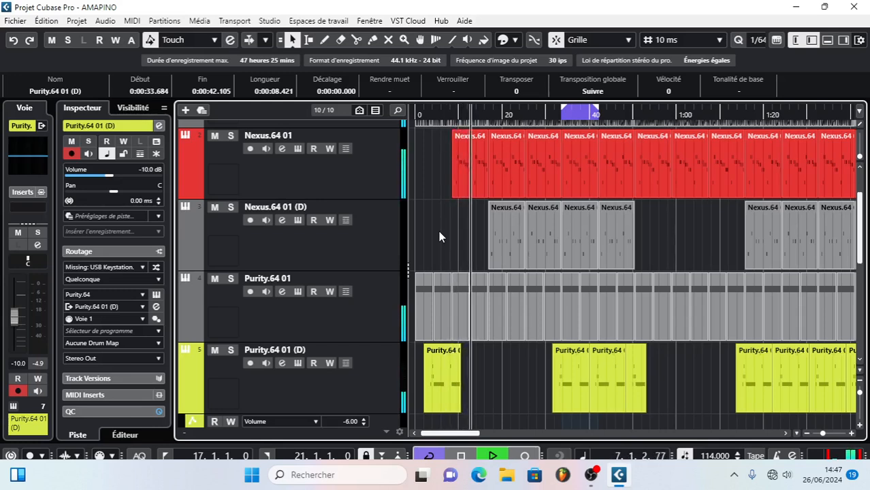
# - Examine the DALEY ASALI BEATS audio track and its channel settings while the beat plays
pyautogui.scroll(-5, 440, 233)
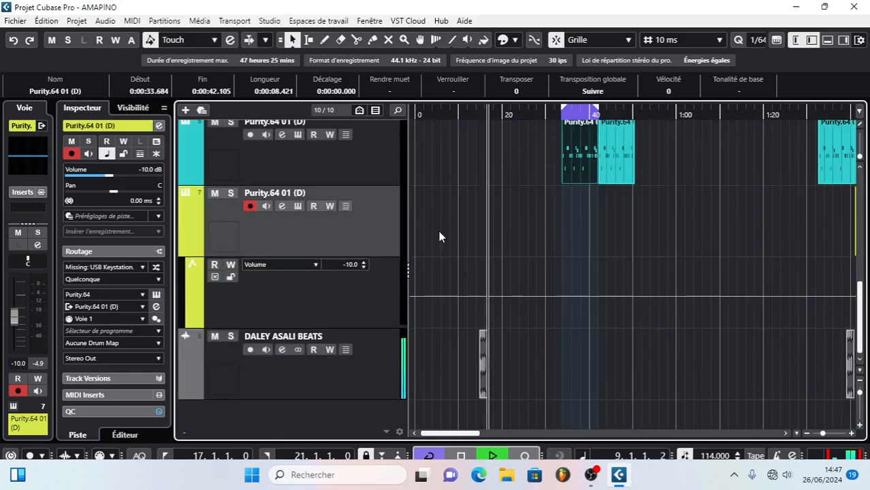
pyautogui.scroll(5, 438, 231)
pyautogui.scroll(-5, 438, 231)
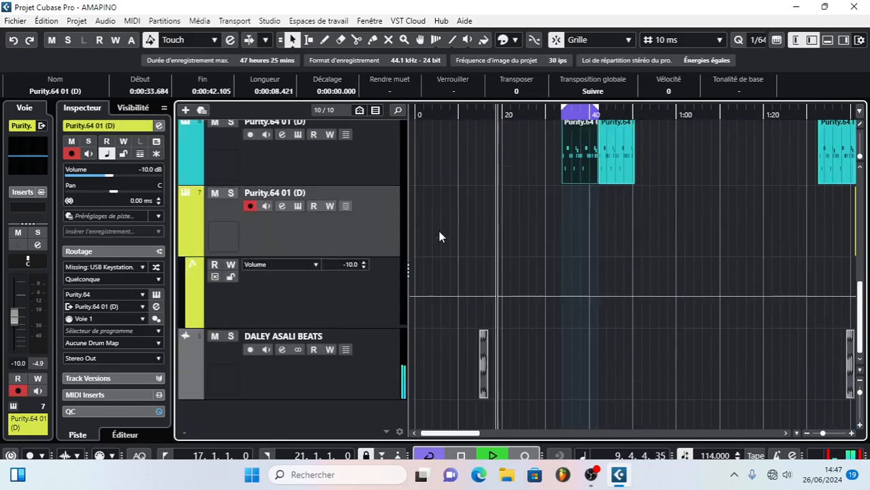
pyautogui.click(284, 354)
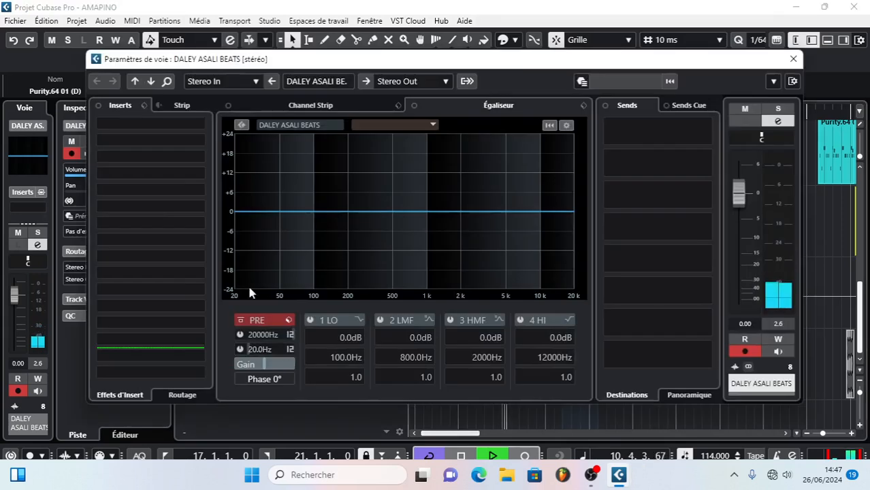
pyautogui.click(794, 60)
pyautogui.scroll(5, 571, 381)
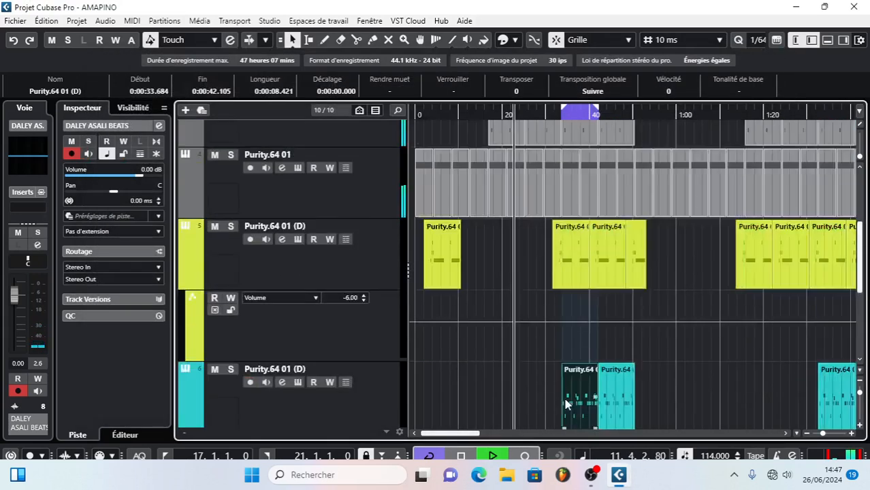
# - Move playback to just before the loop range, stop it, and zoom out to show the whole arrangement
pyautogui.click(554, 112)
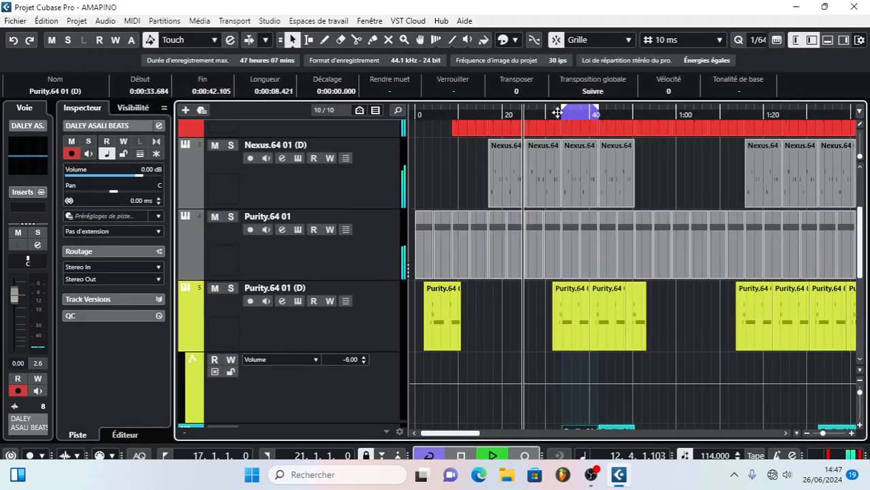
pyautogui.scroll(-4, 502, 342)
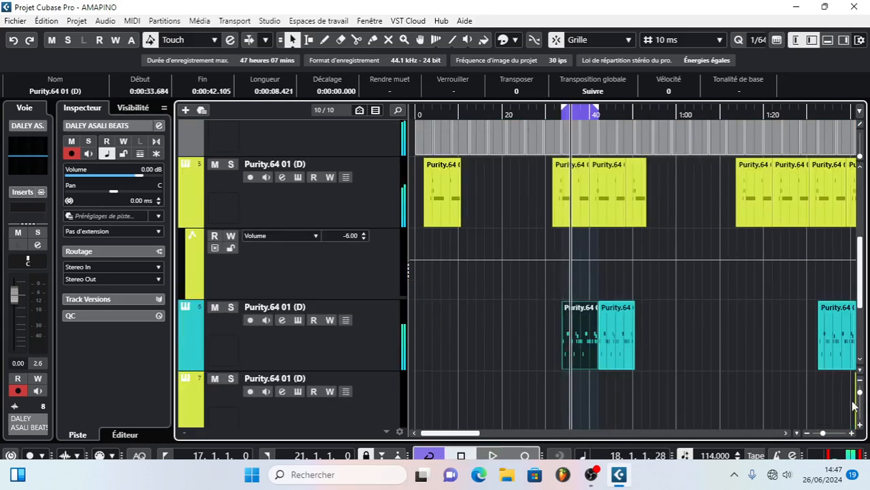
pyautogui.moveTo(859, 400); pyautogui.dragTo(860, 392)
pyautogui.moveTo(823, 434); pyautogui.dragTo(819, 434)
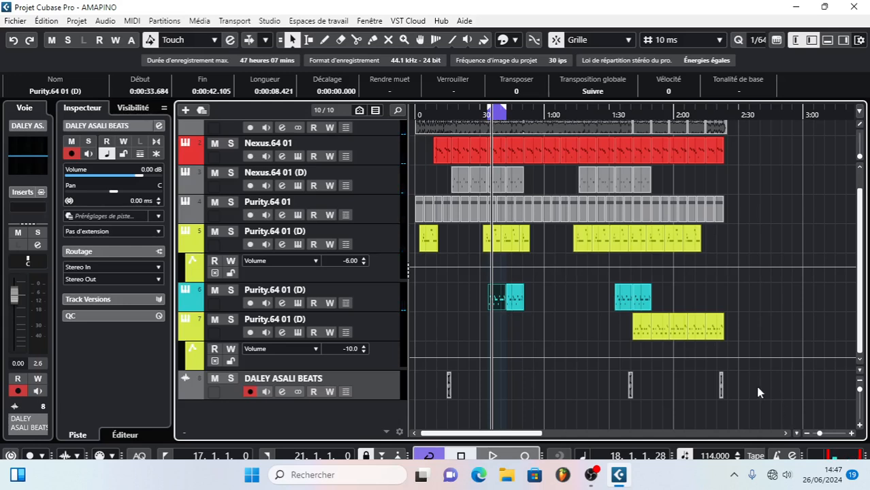
# - Open the MixConsole and start playback of the full mix
pyautogui.press('F4')
pyautogui.click(671, 99)
pyautogui.press('F3')
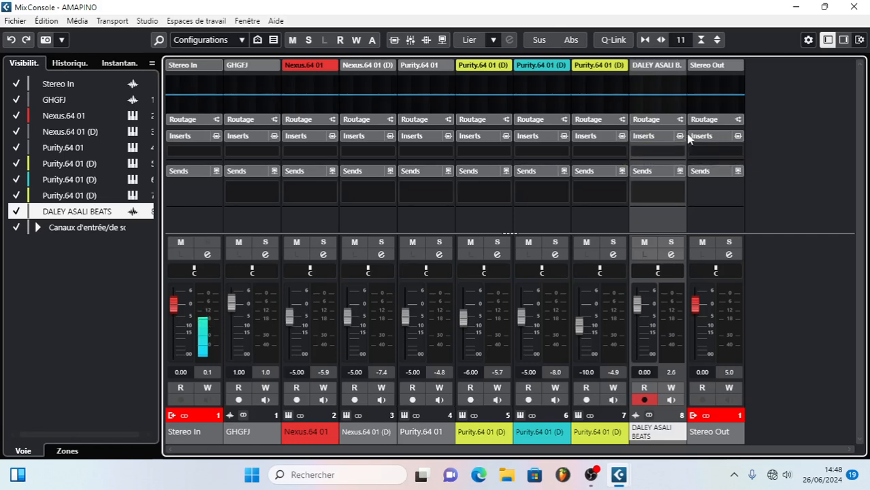
pyautogui.press('space')
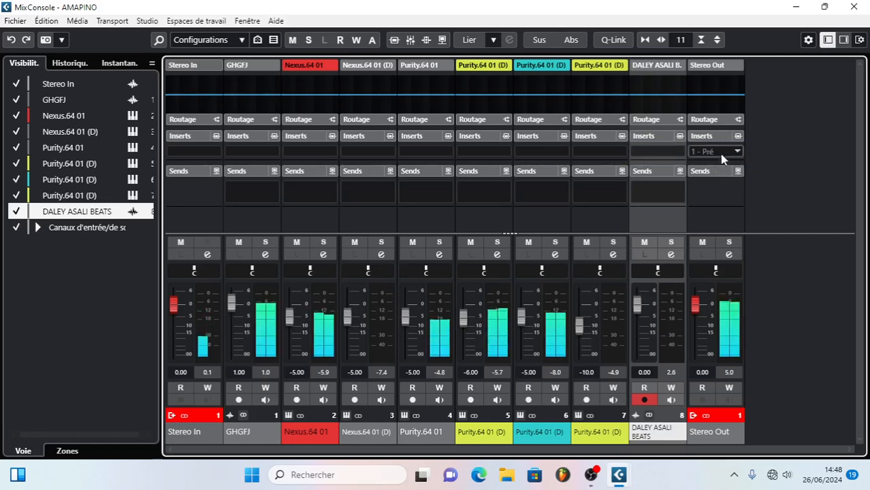
# - Load the Slate Digital Fresh Air effect in the first insert slot of the Stereo Out channel
pyautogui.click(738, 152)
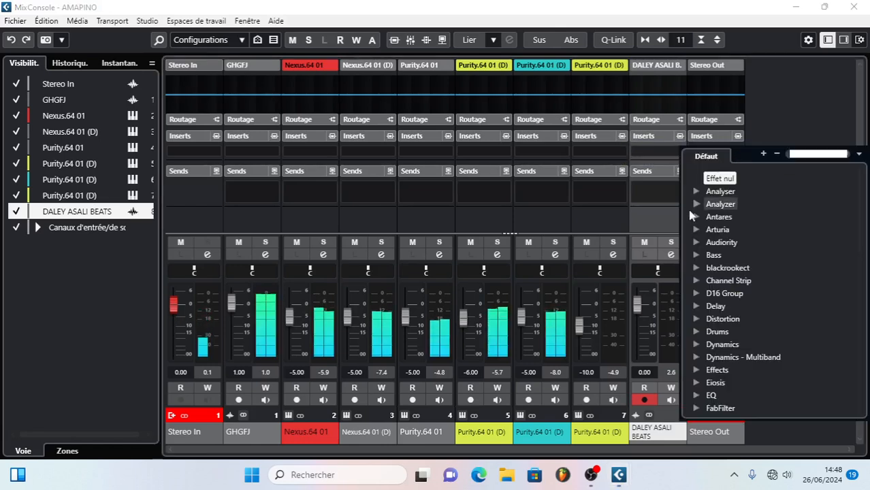
pyautogui.scroll(-3, 723, 297)
pyautogui.scroll(-7, 723, 298)
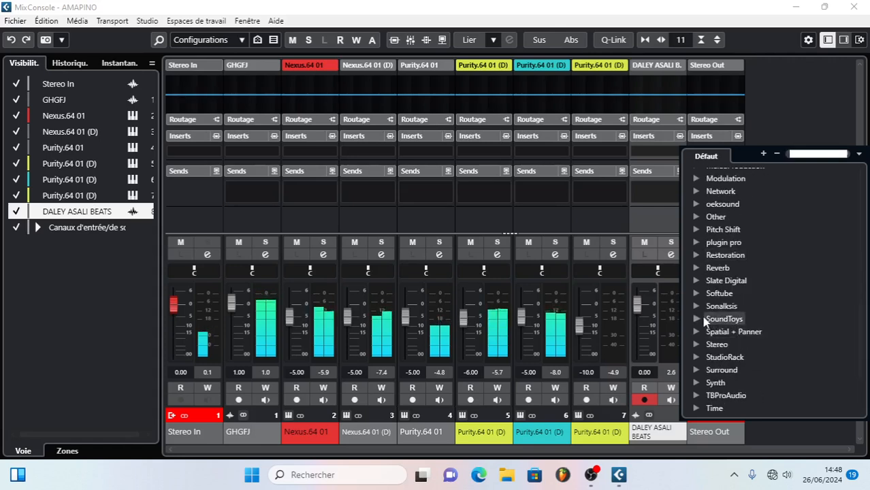
pyautogui.click(698, 280)
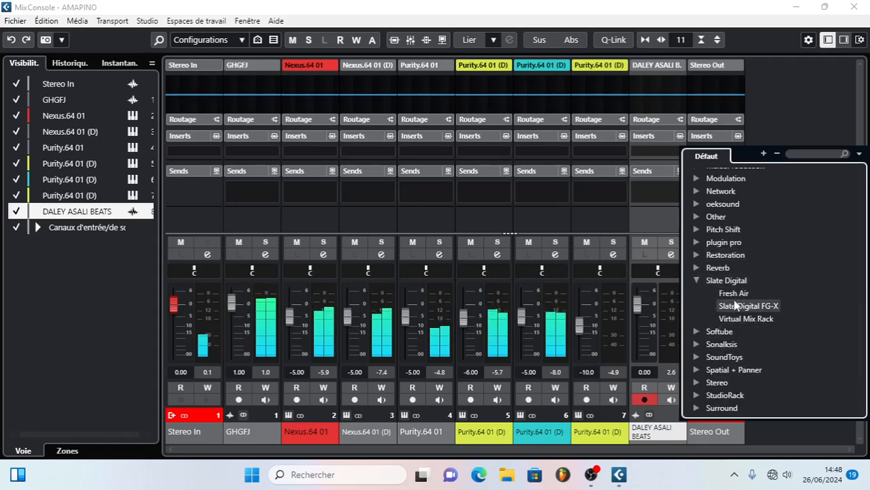
pyautogui.click(735, 300)
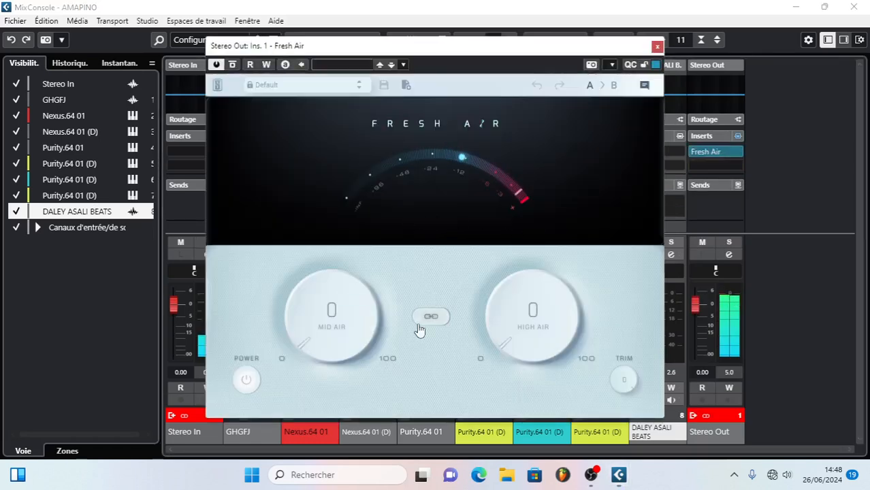
# - Set Fresh Air's Mid Air to 20 and High Air to 26 with the knobs unlinked, and close the plug-in
pyautogui.click(439, 321)
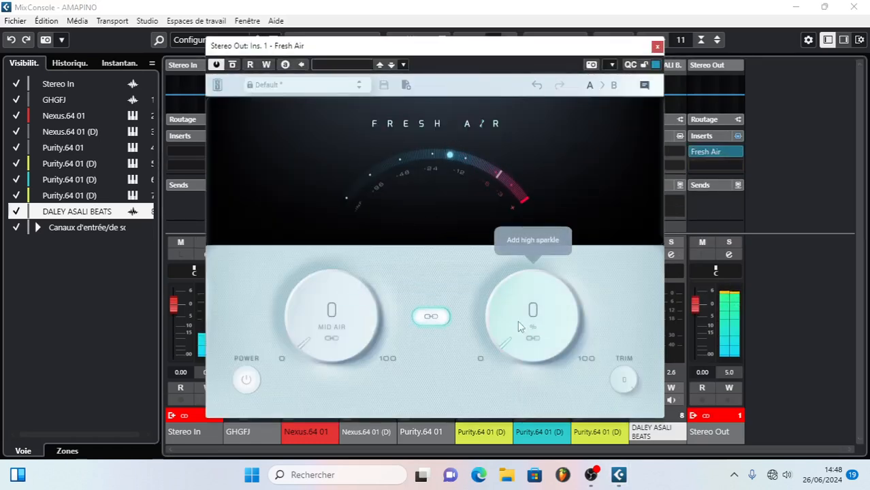
pyautogui.moveTo(505, 287); pyautogui.dragTo(503, 275)
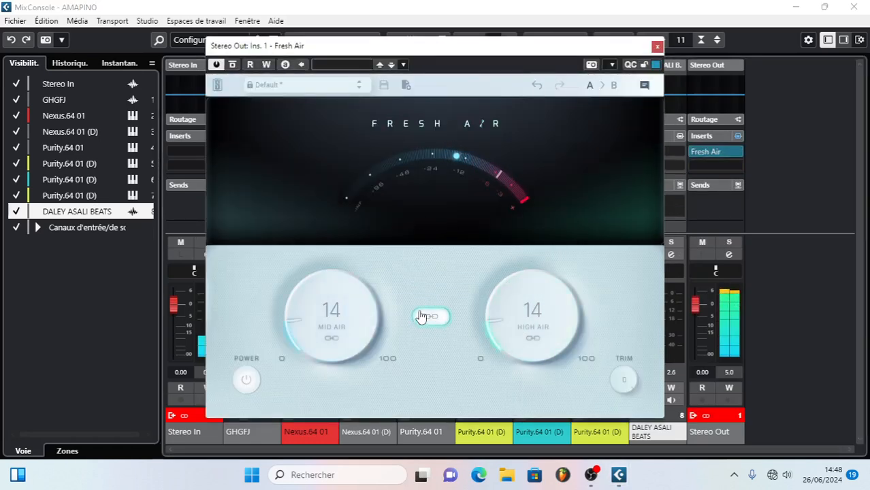
pyautogui.moveTo(497, 320); pyautogui.dragTo(512, 299)
pyautogui.moveTo(342, 323)
pyautogui.mouseDown()
pyautogui.moveTo(343, 302)
pyautogui.moveTo(343, 311)
pyautogui.mouseUp()
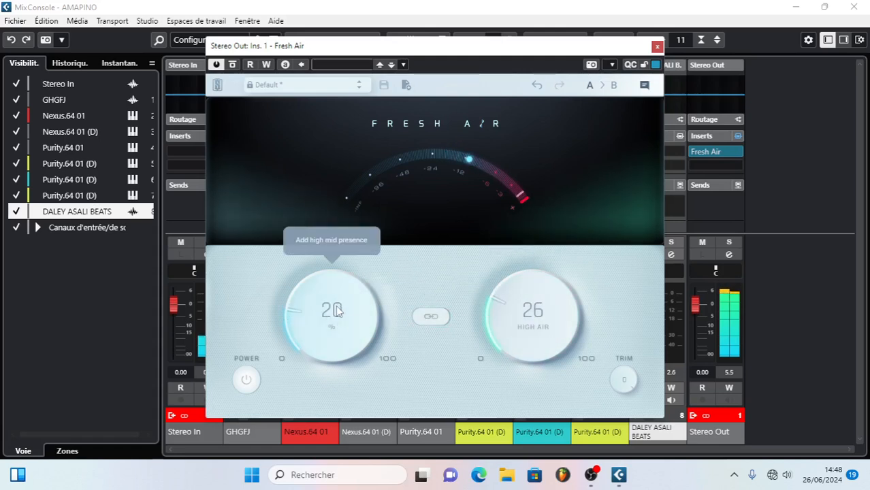
pyautogui.click(657, 46)
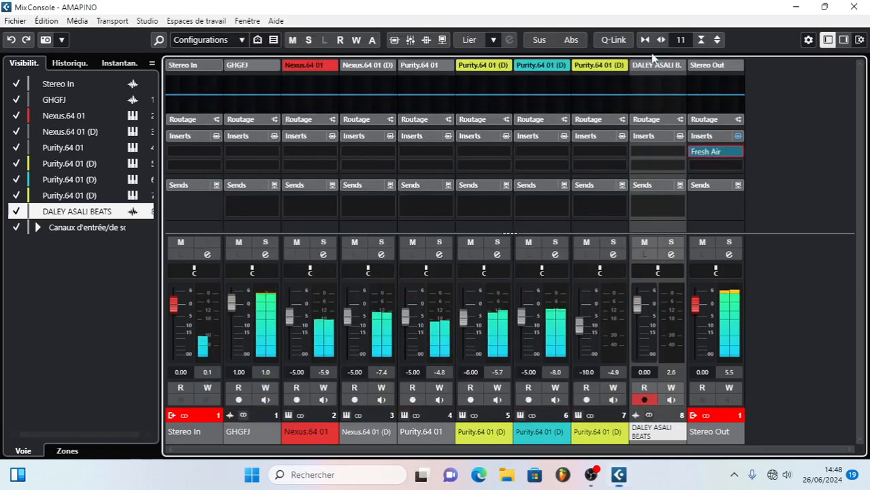
# - Load the Sonalksis StereoTools (64 bit) effect in the second insert slot of the Stereo Out channel
pyautogui.click(695, 167)
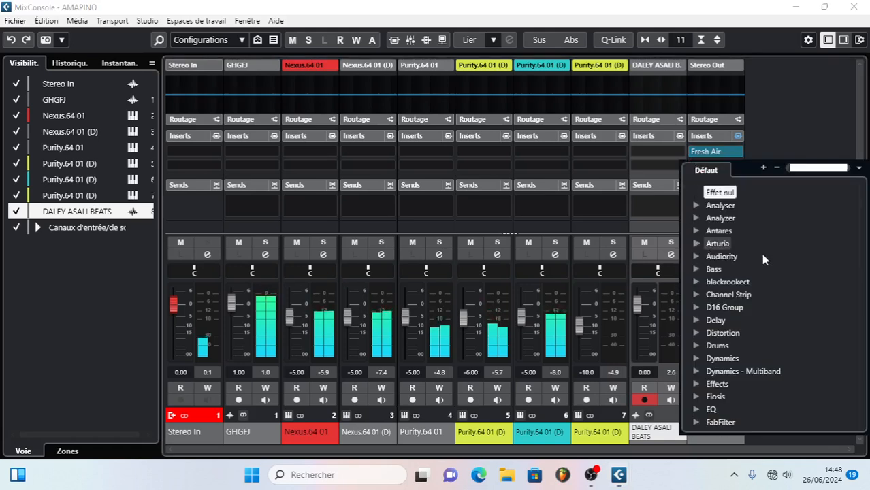
pyautogui.scroll(-10, 764, 286)
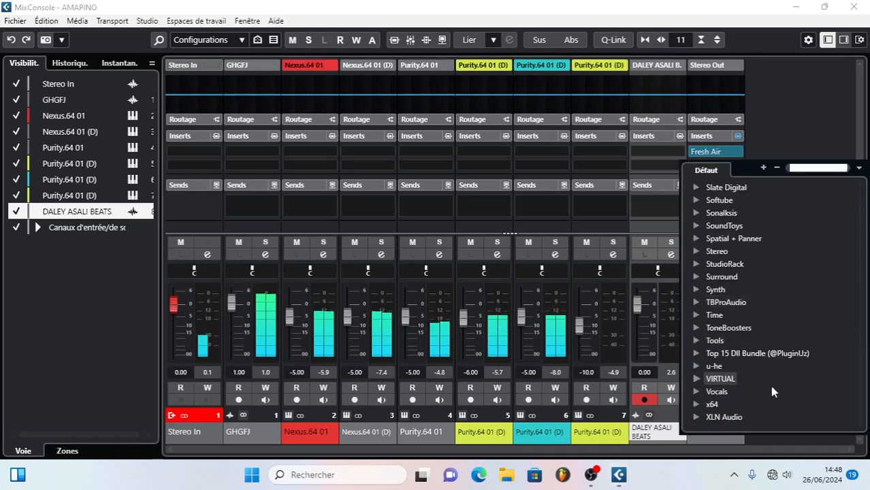
pyautogui.click(701, 405)
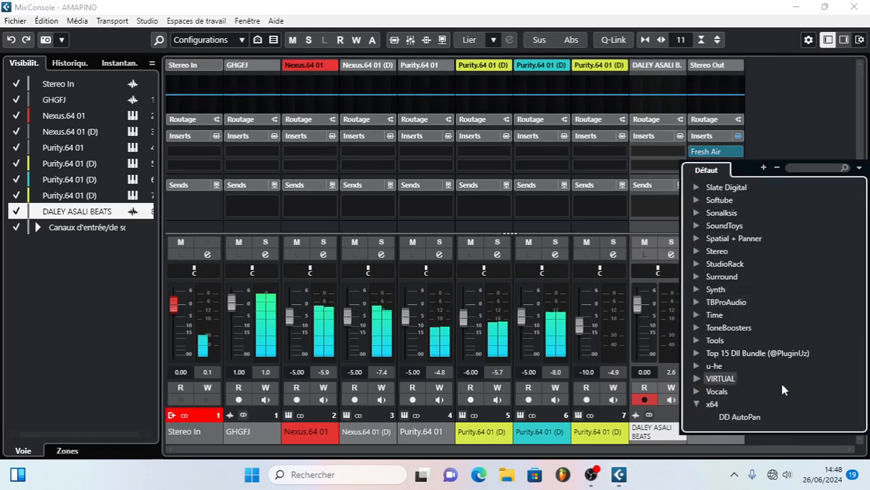
pyautogui.scroll(-3, 785, 384)
pyautogui.scroll(-2, 788, 392)
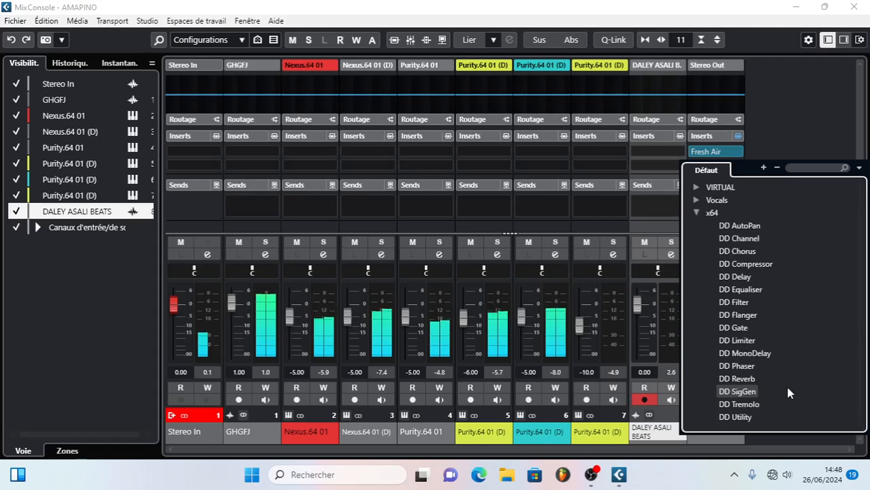
pyautogui.scroll(-1, 787, 391)
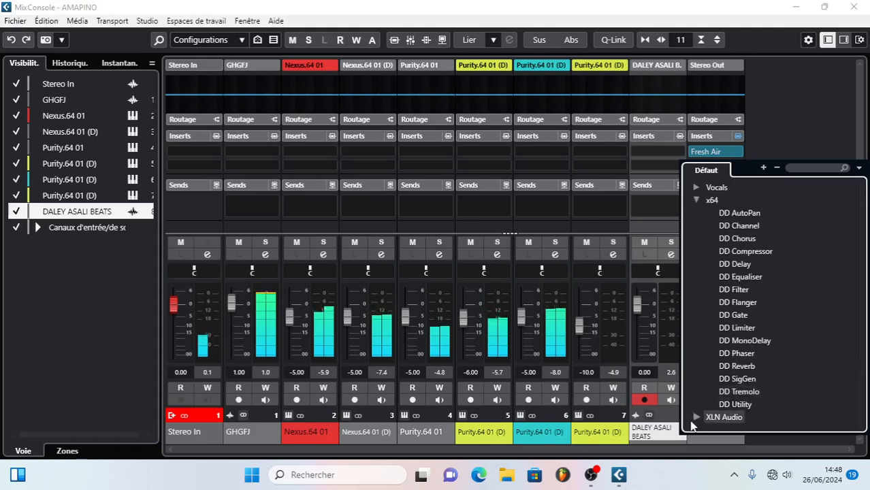
pyautogui.scroll(-1, 749, 402)
pyautogui.scroll(5, 742, 392)
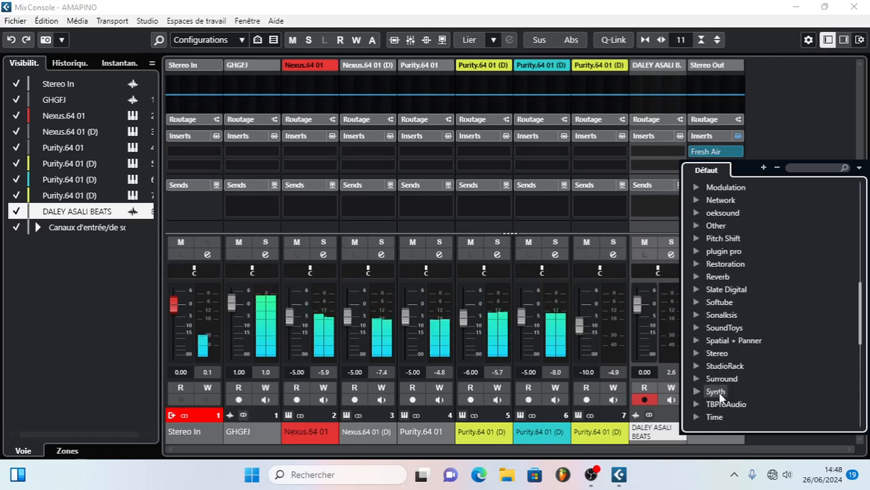
pyautogui.click(698, 314)
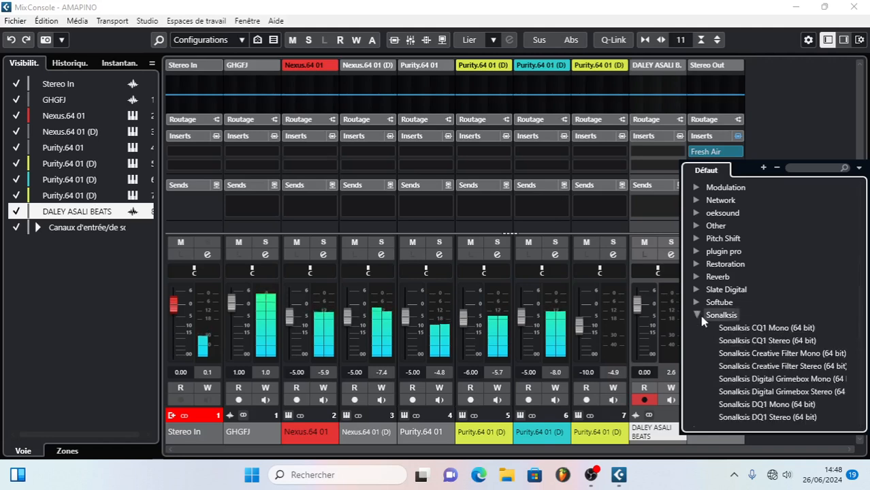
pyautogui.scroll(-5, 784, 349)
pyautogui.scroll(-3, 783, 349)
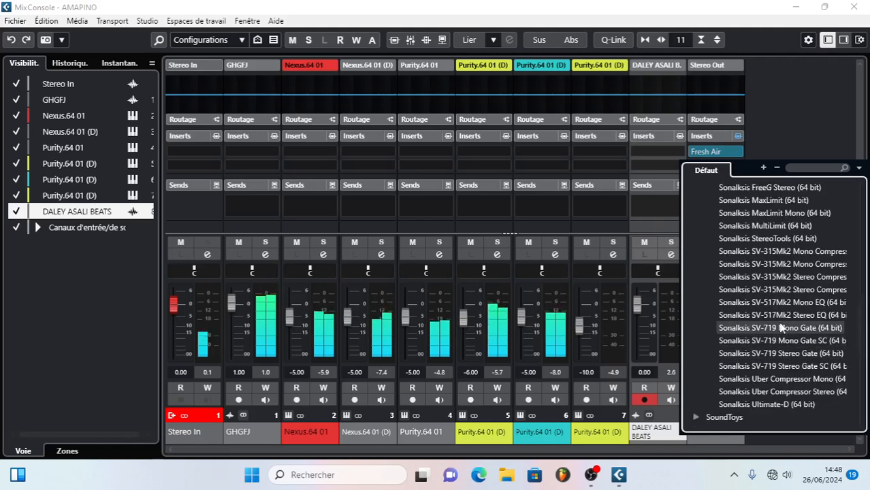
pyautogui.click(756, 239)
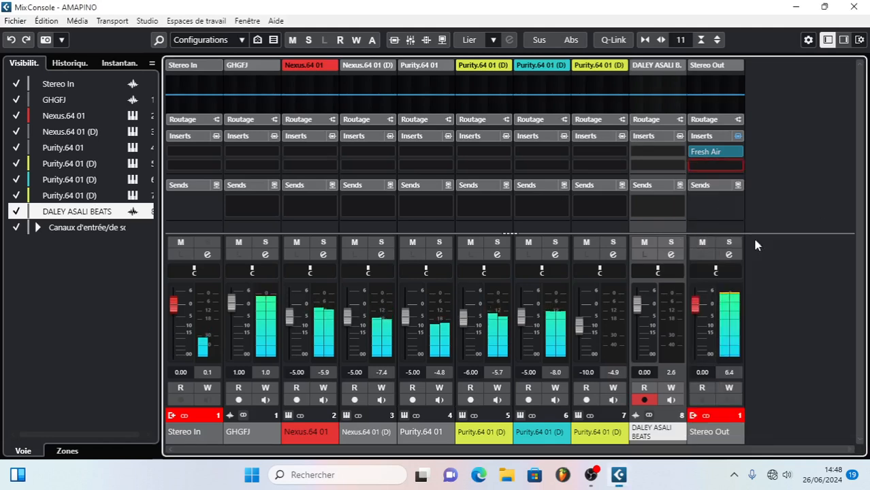
# - Set StereoTools' width to 123%, left channel panning to L7, right channel panning to 23R and output level to 0.56 dB, and close the plug-in
pyautogui.moveTo(276, 248); pyautogui.dragTo(289, 248)
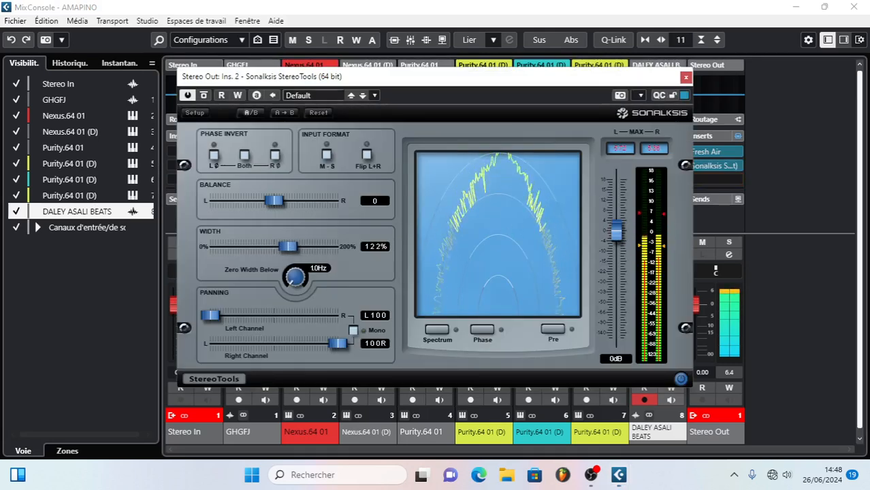
pyautogui.moveTo(210, 316); pyautogui.dragTo(270, 316)
pyautogui.moveTo(338, 343); pyautogui.dragTo(279, 344)
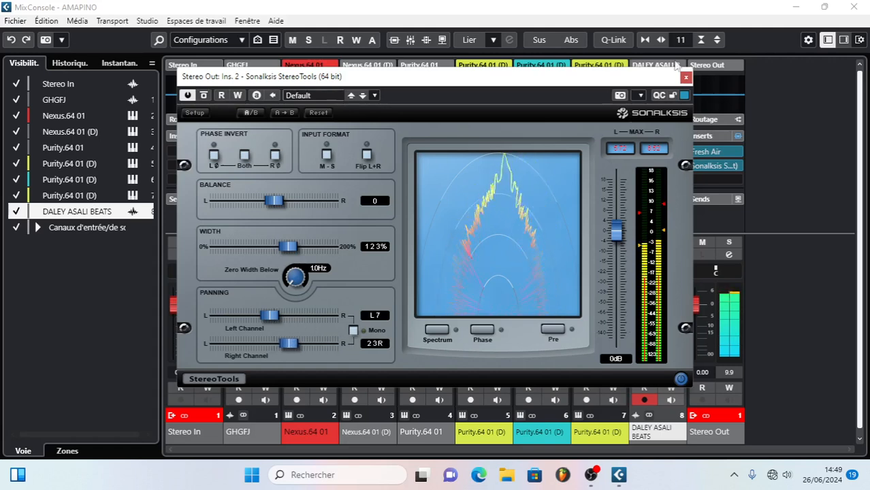
pyautogui.moveTo(616, 228)
pyautogui.mouseDown()
pyautogui.moveTo(617, 188)
pyautogui.moveTo(616, 248)
pyautogui.moveTo(616, 230)
pyautogui.mouseUp()
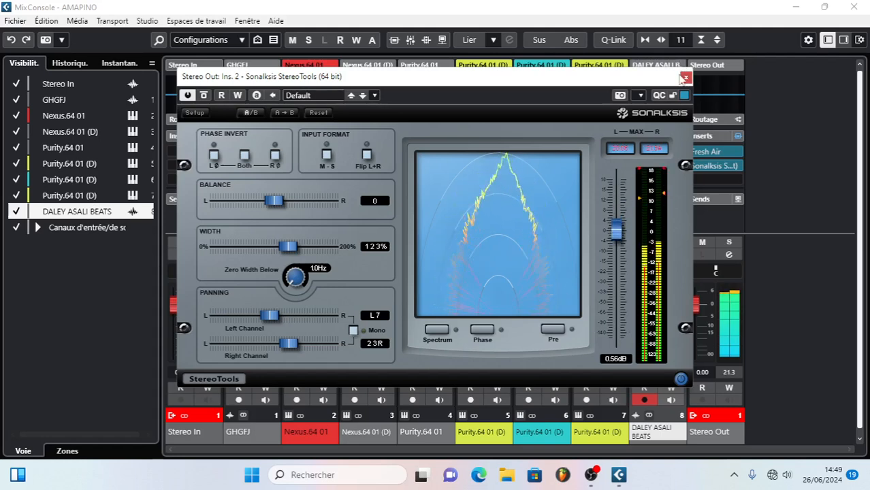
pyautogui.click(685, 77)
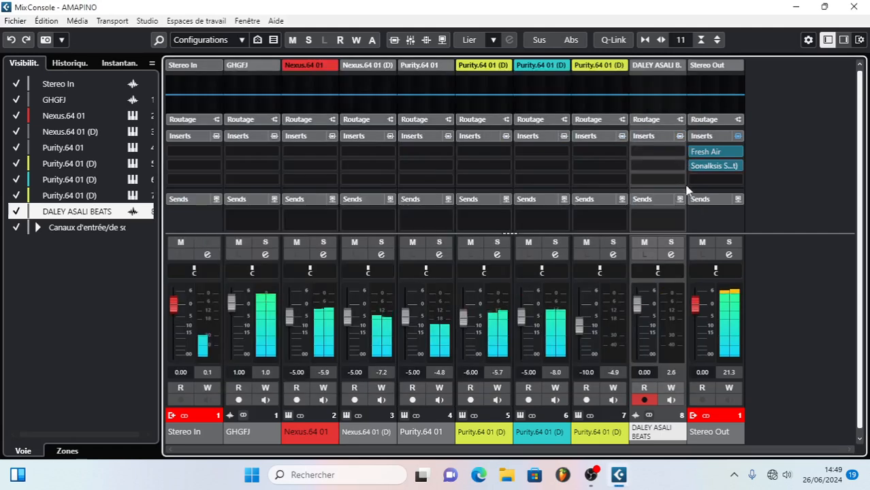
# - Load the Arturia Comp VCA-65 compressor in the third insert slot of the Stereo Out channel
pyautogui.click(737, 181)
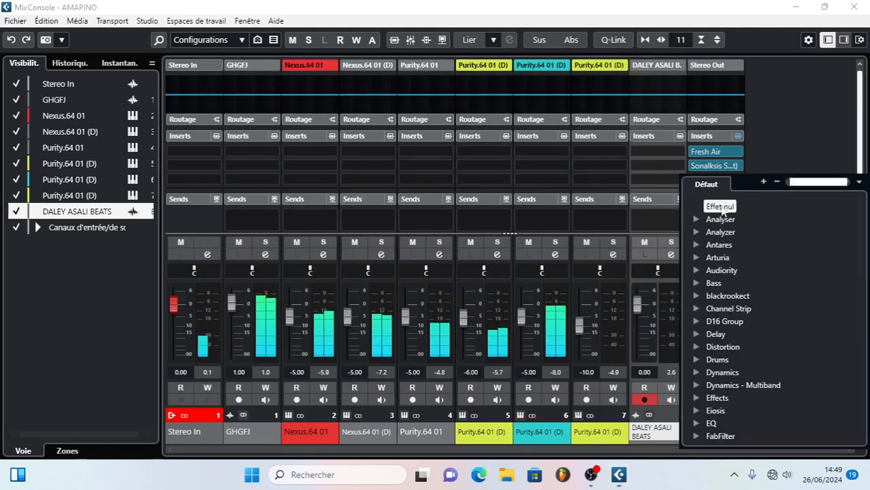
pyautogui.click(697, 257)
pyautogui.click(741, 295)
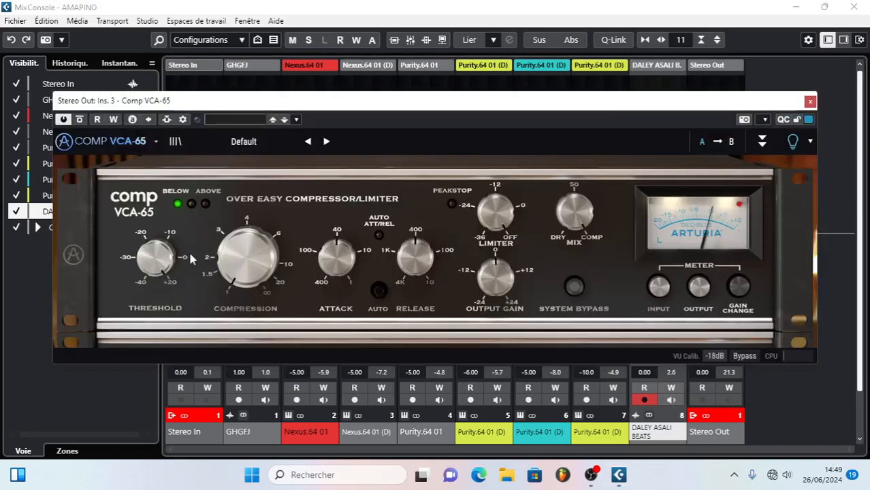
# - Set Comp VCA-65's threshold to about 0 and compression to about 2 with the mix at 100%, and close the plug-in
pyautogui.moveTo(150, 262); pyautogui.dragTo(150, 287)
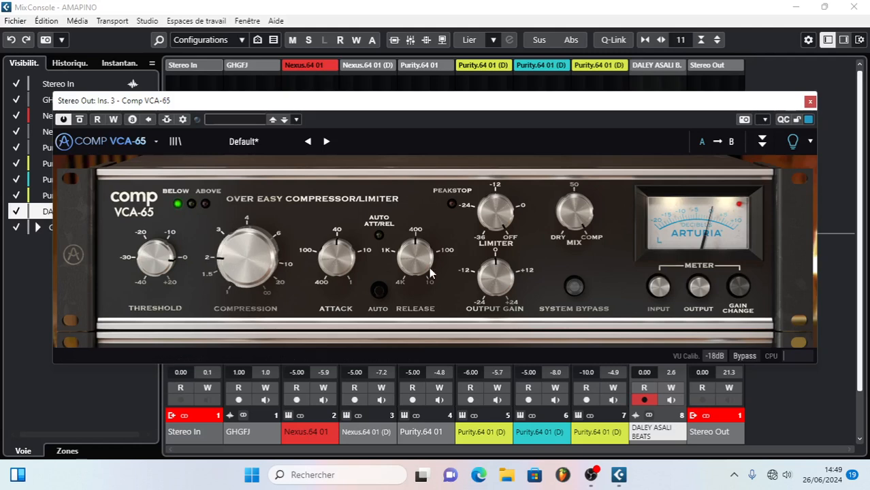
pyautogui.moveTo(570, 223); pyautogui.dragTo(570, 233)
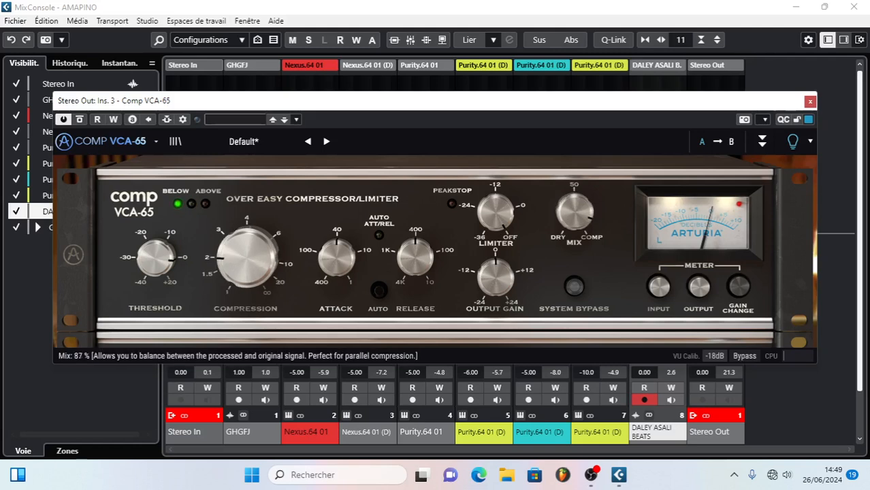
pyautogui.moveTo(571, 269); pyautogui.dragTo(572, 217)
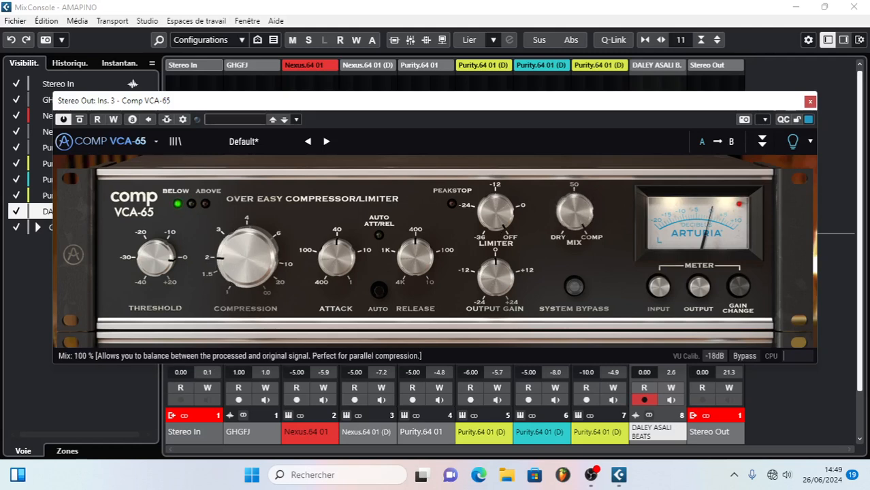
pyautogui.moveTo(496, 279); pyautogui.dragTo(496, 279)
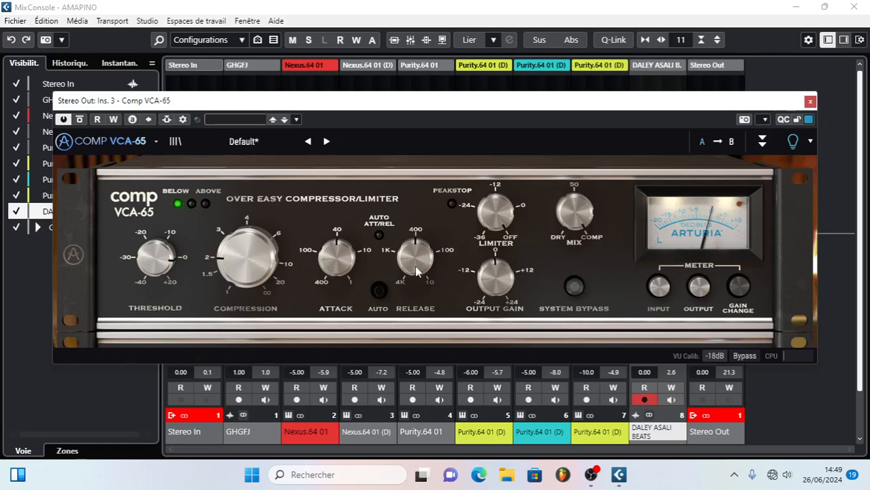
pyautogui.click(809, 102)
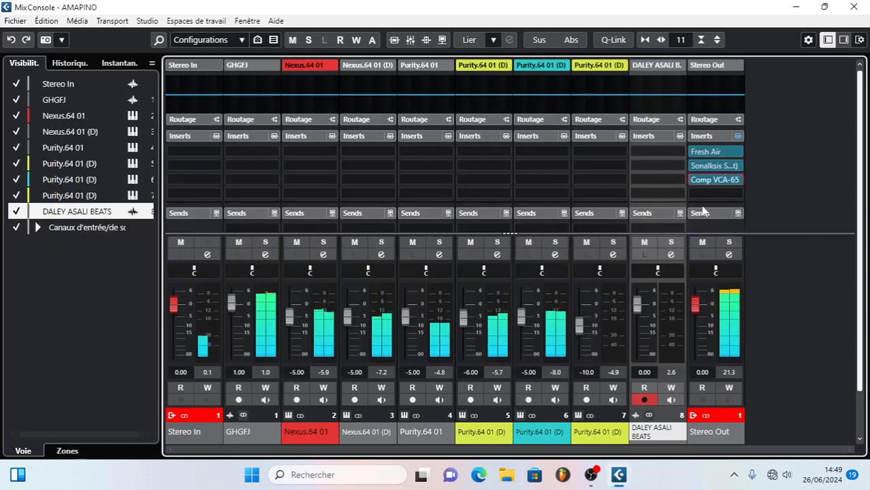
# - Load the kiloHearts kHs Gate effect in the fourth insert slot of the Stereo Out channel and close its window
pyautogui.click(738, 194)
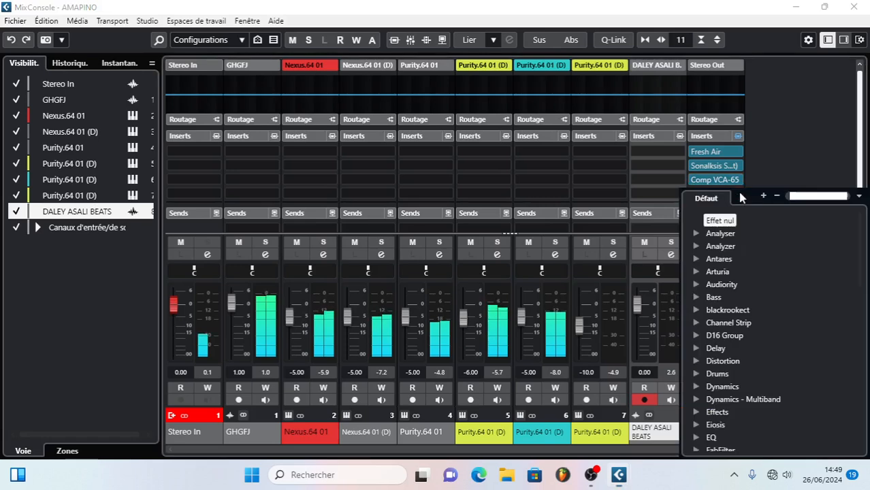
pyautogui.scroll(-3, 732, 316)
pyautogui.scroll(2, 722, 307)
pyautogui.click(696, 246)
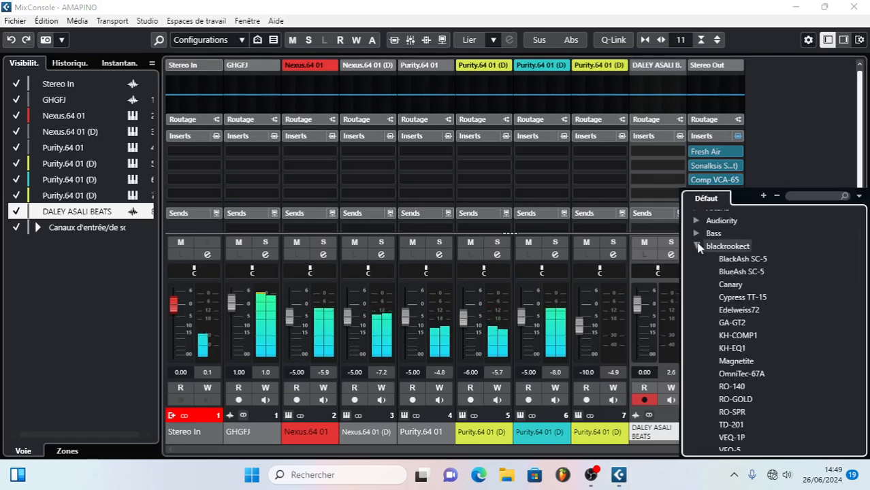
pyautogui.scroll(-3, 770, 299)
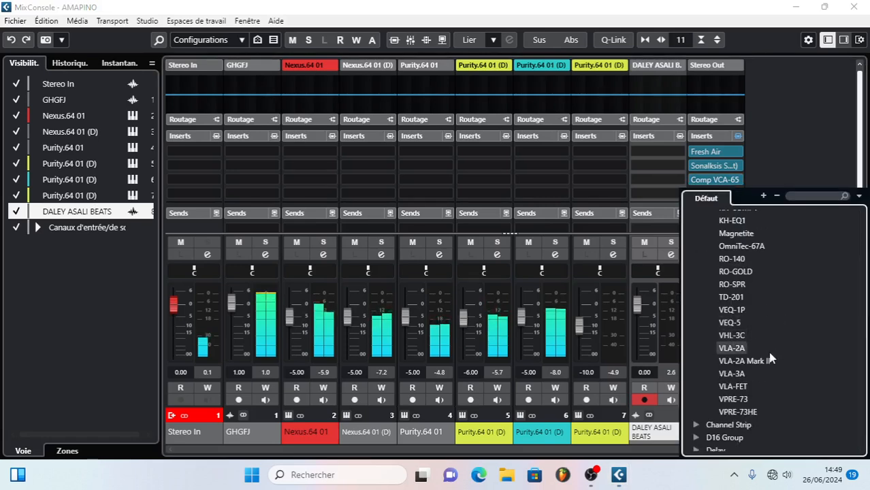
pyautogui.scroll(-3, 739, 407)
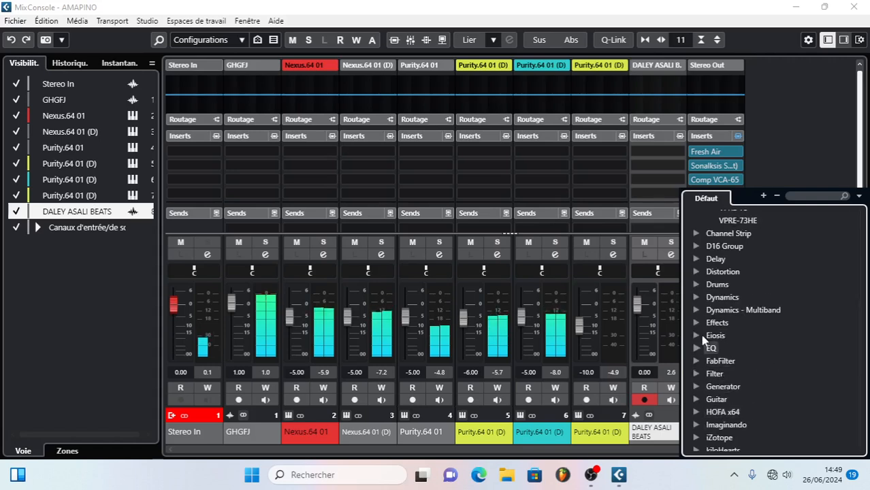
pyautogui.scroll(-5, 746, 346)
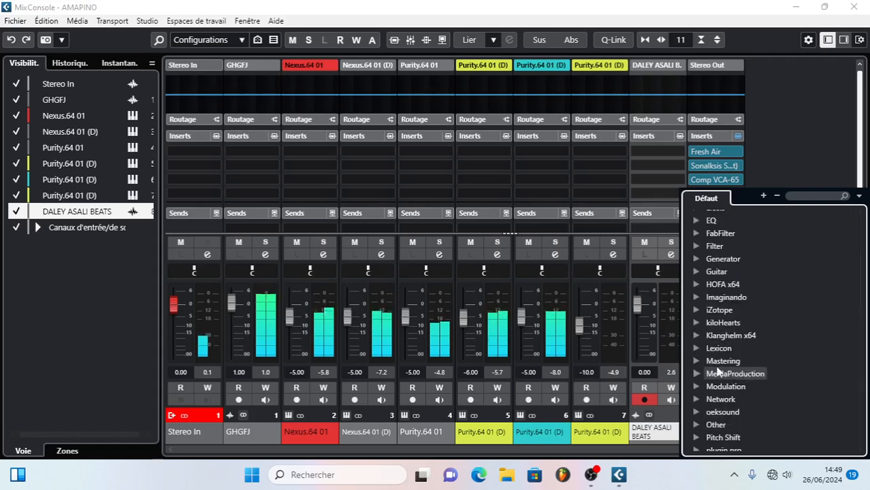
pyautogui.click(703, 323)
pyautogui.scroll(-5, 749, 368)
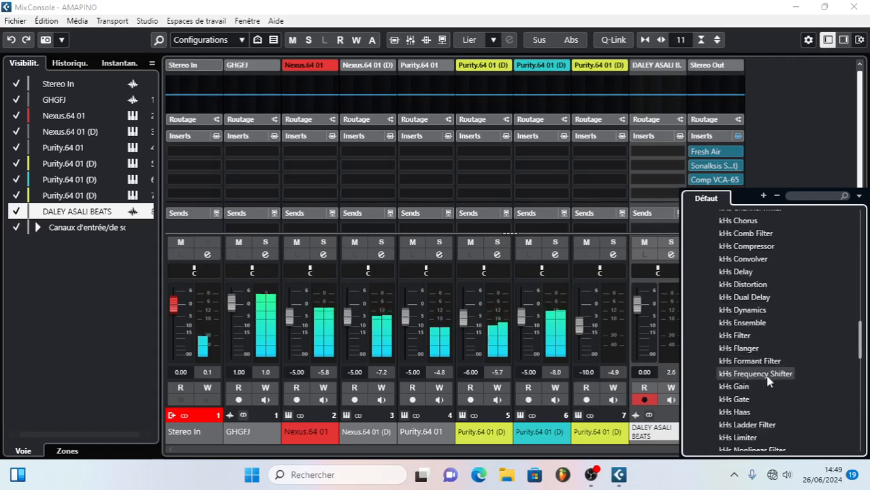
pyautogui.scroll(-3, 756, 395)
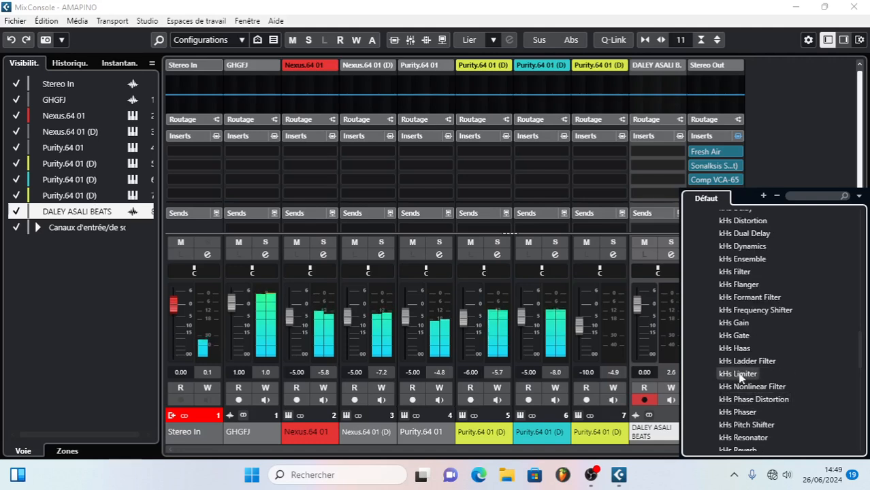
pyautogui.click(738, 334)
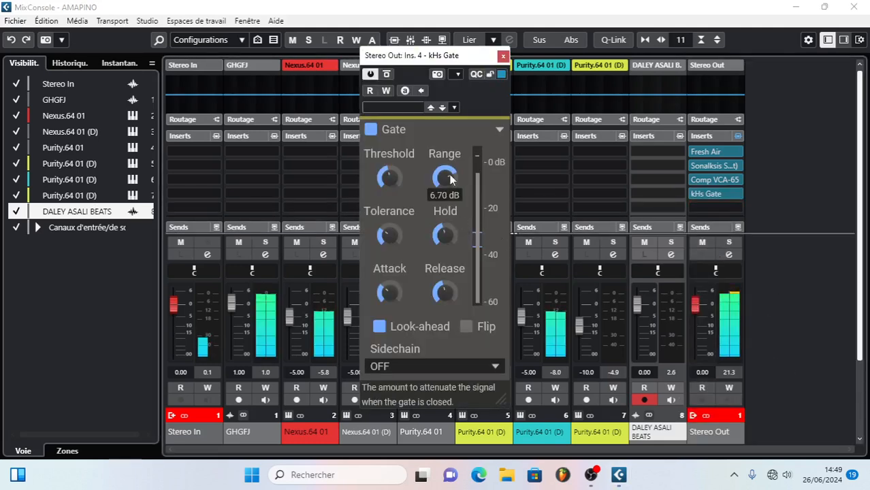
pyautogui.click(503, 55)
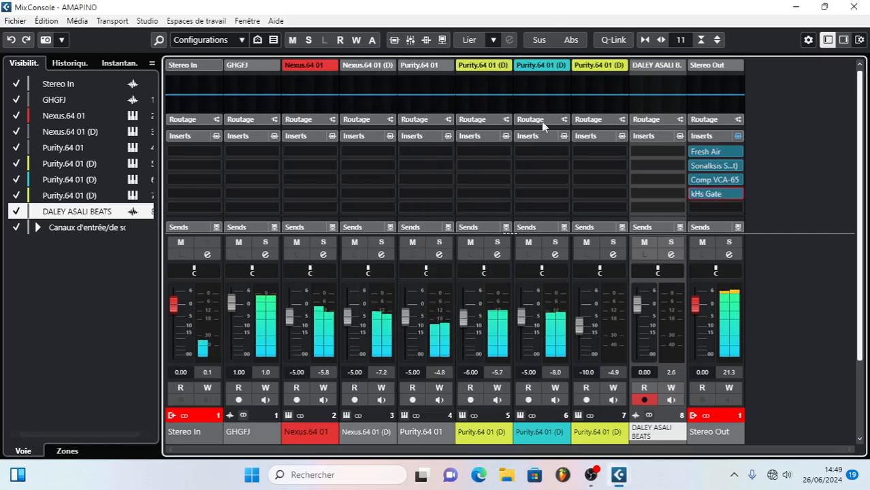
# - Load the dEQ6V4 dynamic equalizer in the fifth insert slot of the Stereo Out channel and move its window so the title bar is reachable
pyautogui.click(737, 208)
pyautogui.scroll(-2, 731, 380)
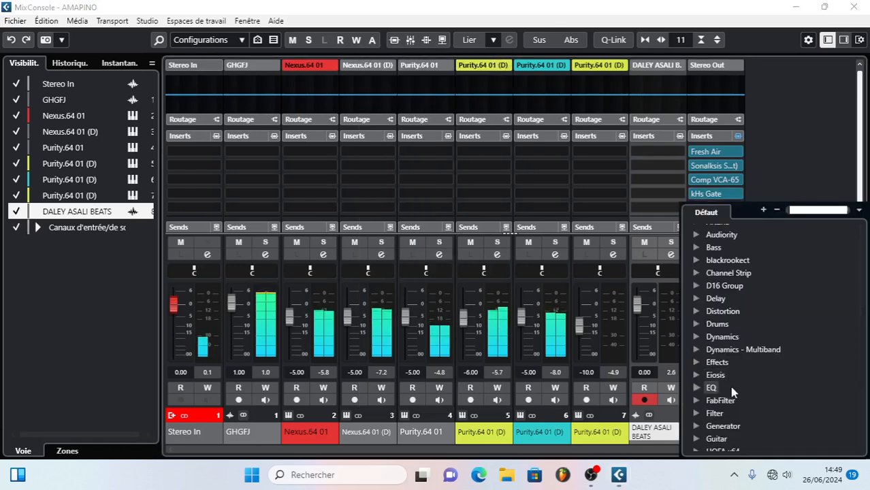
pyautogui.click(697, 387)
pyautogui.scroll(-5, 766, 388)
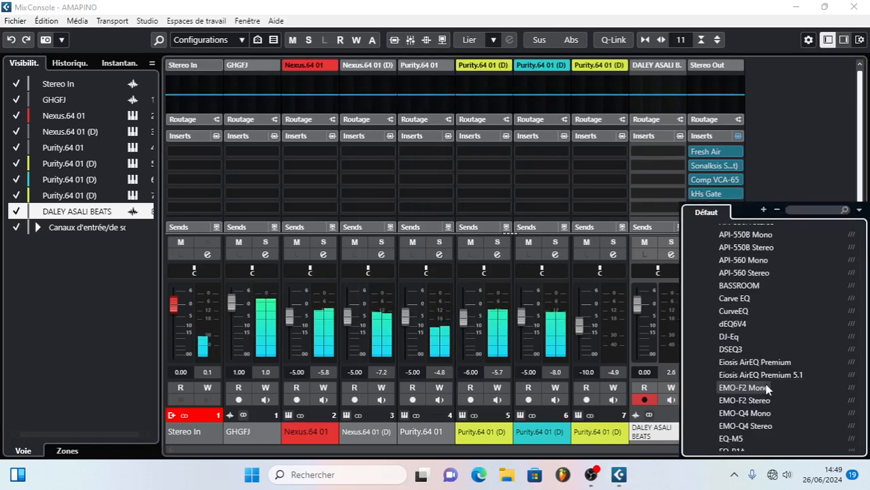
pyautogui.click(736, 326)
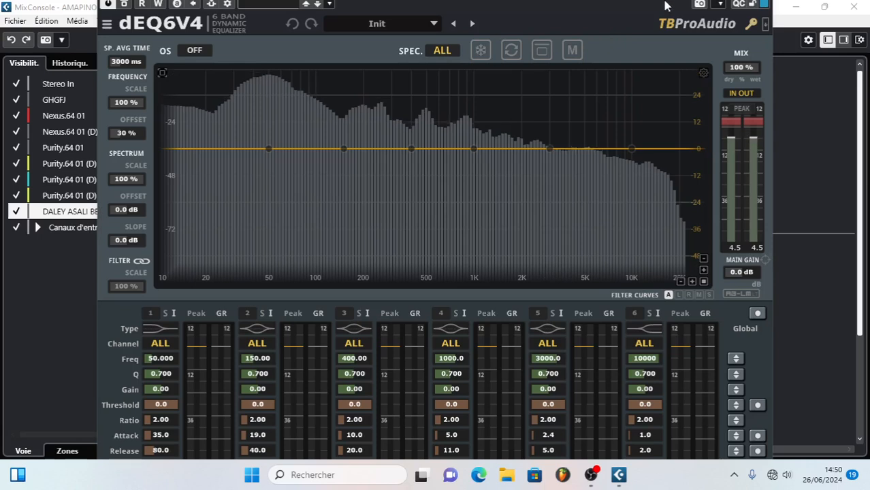
pyautogui.rightClick(633, 3)
pyautogui.click(674, 9)
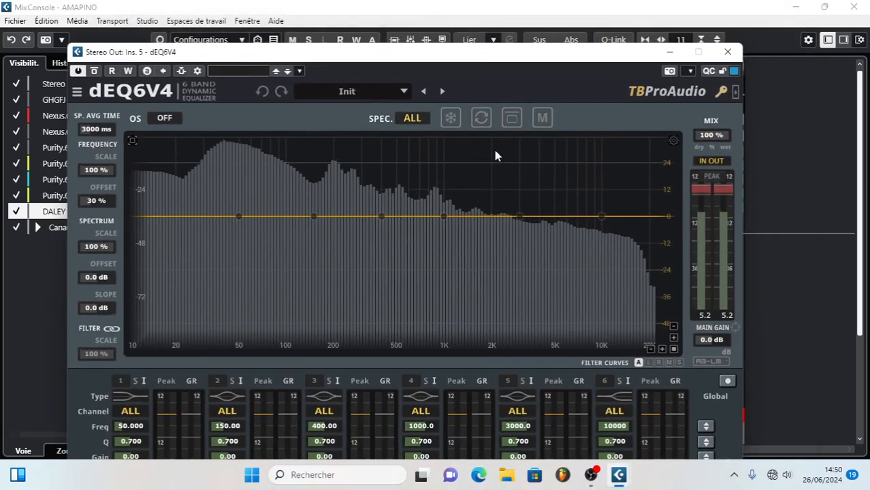
# - Move dEQ6V4's band 5 to about 1925 Hz/18.86 dB, band 4 to 1812 Hz/17.43 dB, band 6 to 11244 Hz/18.57 dB and band 1 to 17.3 Hz/-13.43 dB
pyautogui.moveTo(520, 218); pyautogui.dragTo(497, 178)
pyautogui.moveTo(445, 216); pyautogui.dragTo(485, 177)
pyautogui.moveTo(602, 217); pyautogui.dragTo(620, 176)
pyautogui.moveTo(240, 218); pyautogui.dragTo(165, 247)
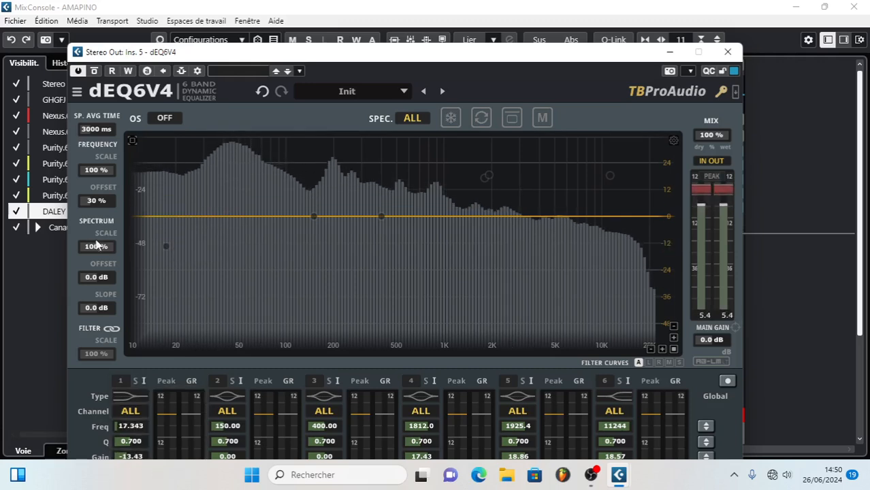
# - Set dEQ6V4's frequency offset to 19% and close the plug-in
pyautogui.moveTo(98, 202); pyautogui.dragTo(98, 209)
pyautogui.click(704, 201)
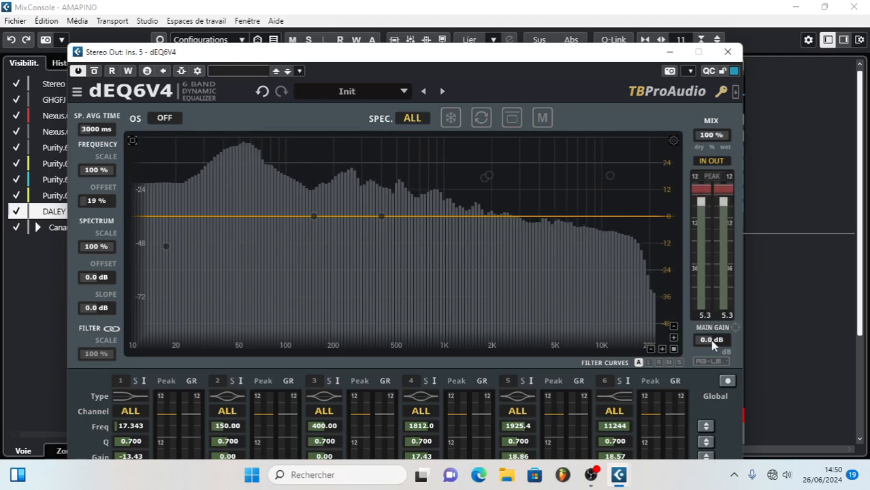
pyautogui.click(729, 53)
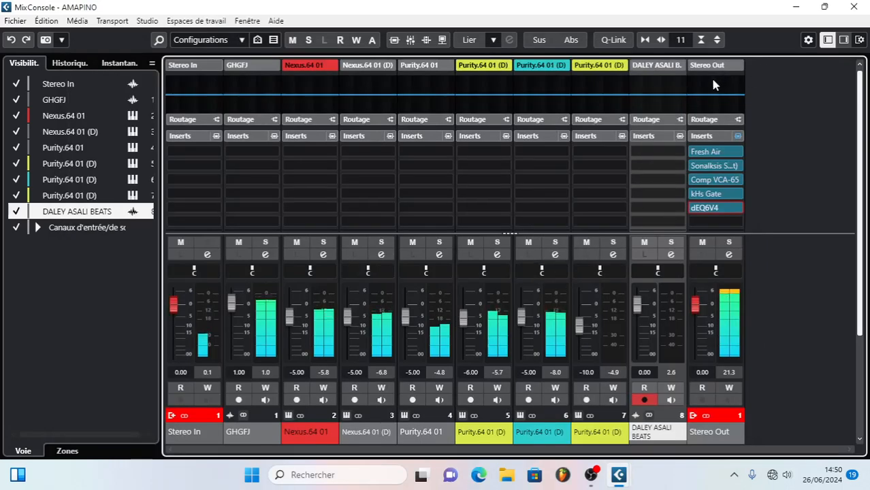
# - Leave the MixConsole, return to the project arrangement and stop playback
pyautogui.press('F3')
pyautogui.press('F3')
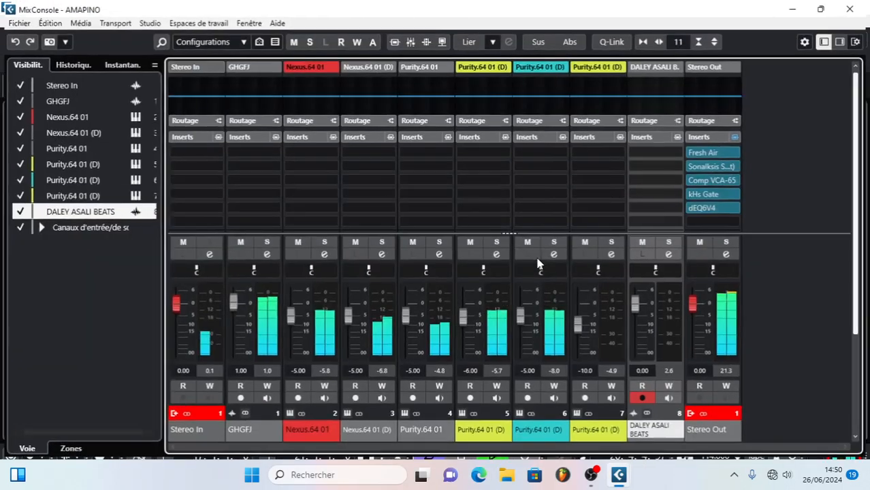
pyautogui.press('F3')
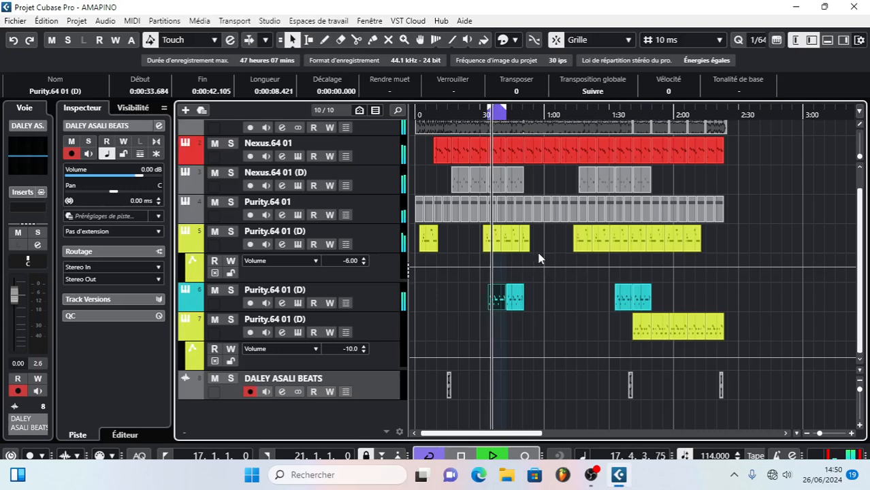
pyautogui.click(591, 476)
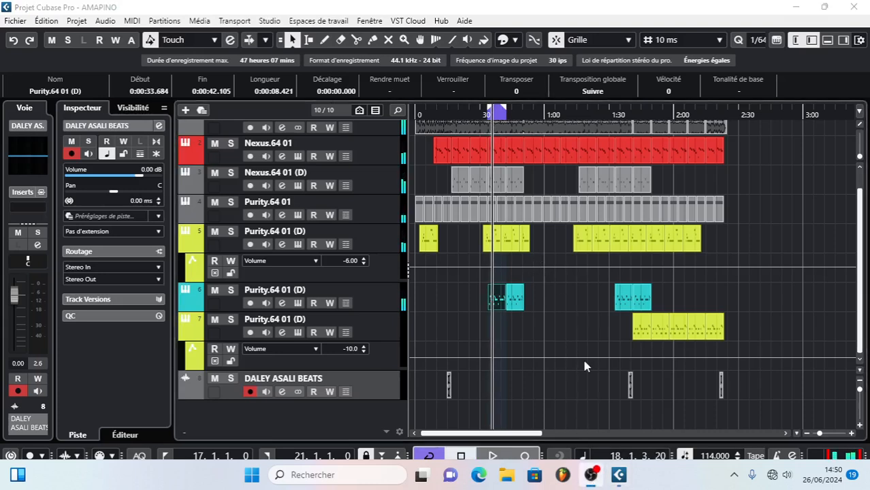